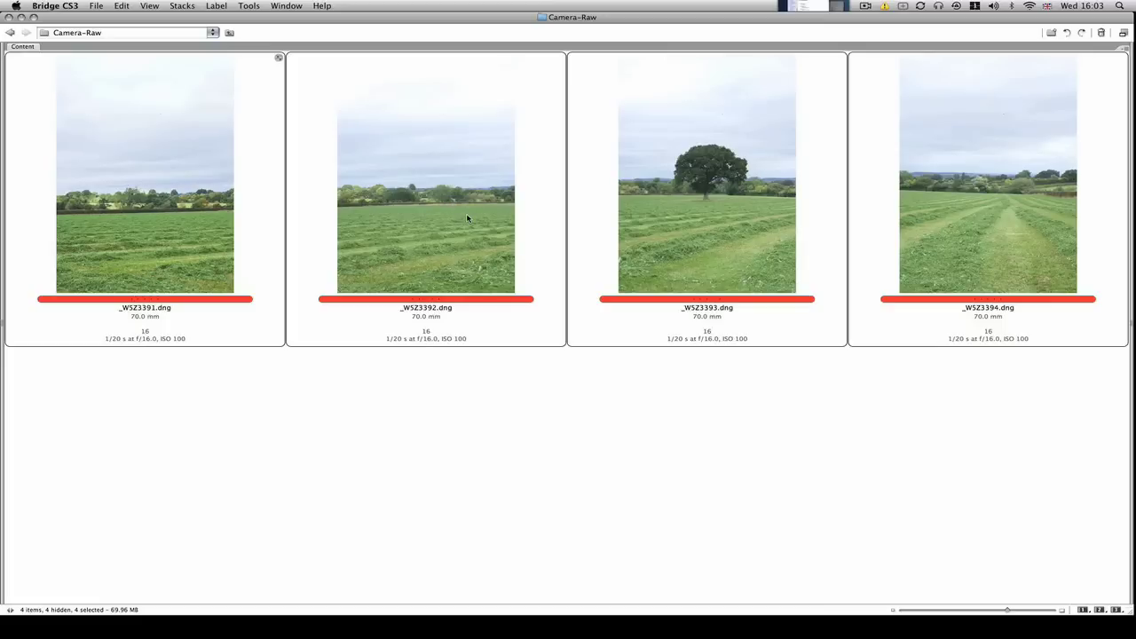
- Demonstrate selecting one and all four field photos in Bridge, then deselect them
{"action": "left_click", "coordinate": [392, 403]}
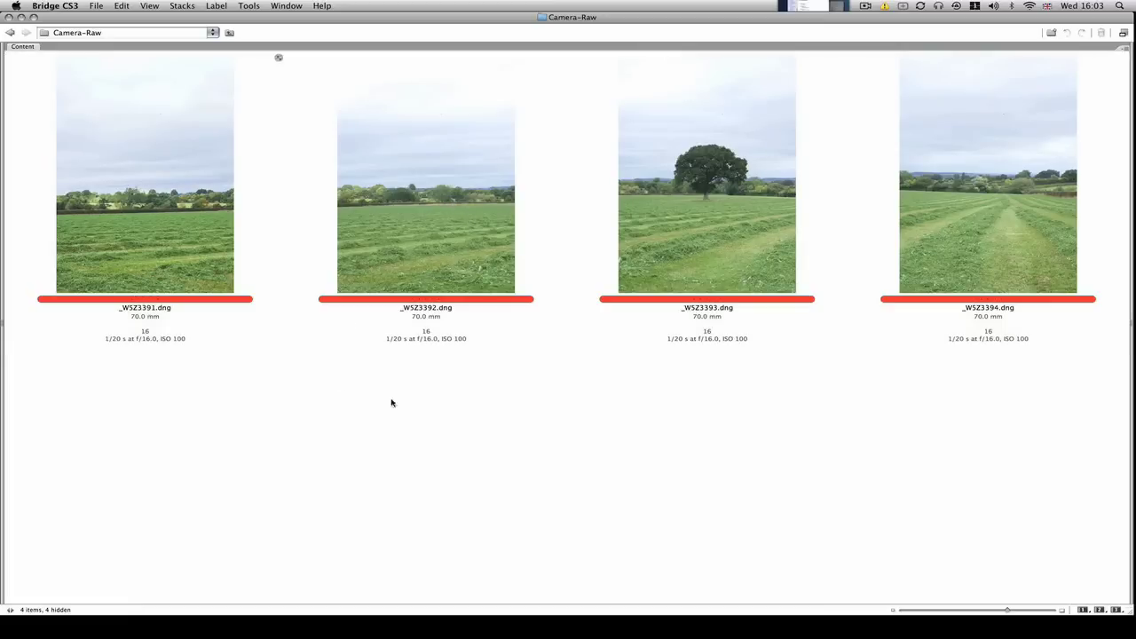
{"action": "left_click", "coordinate": [216, 237]}
{"action": "left_click", "coordinate": [946, 229], "text": "shift"}
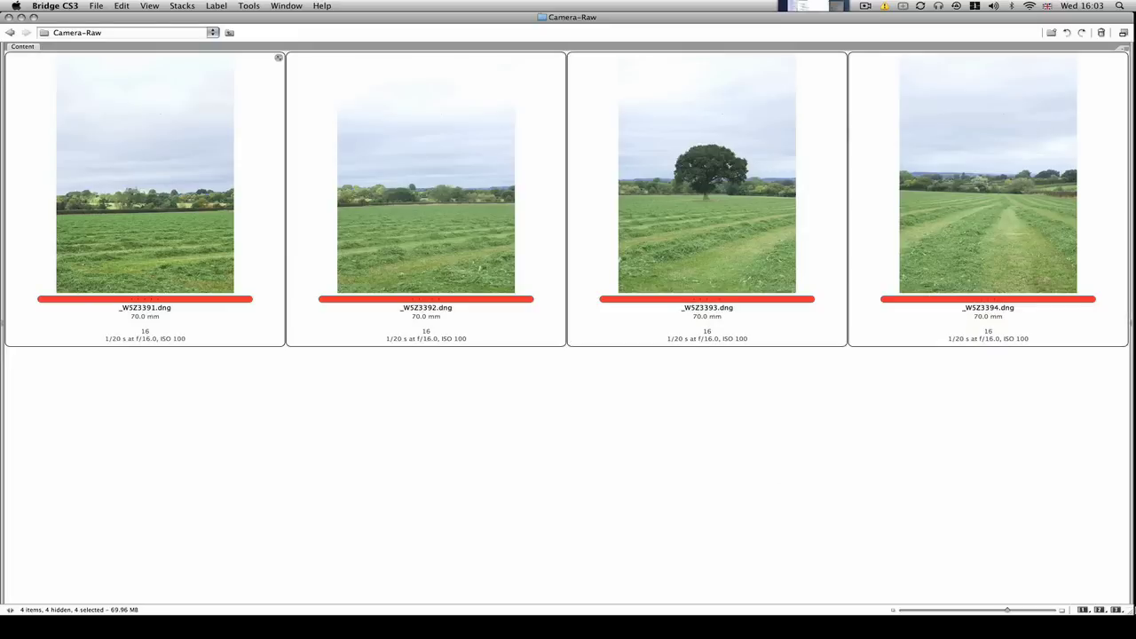
{"action": "left_click", "coordinate": [236, 430]}
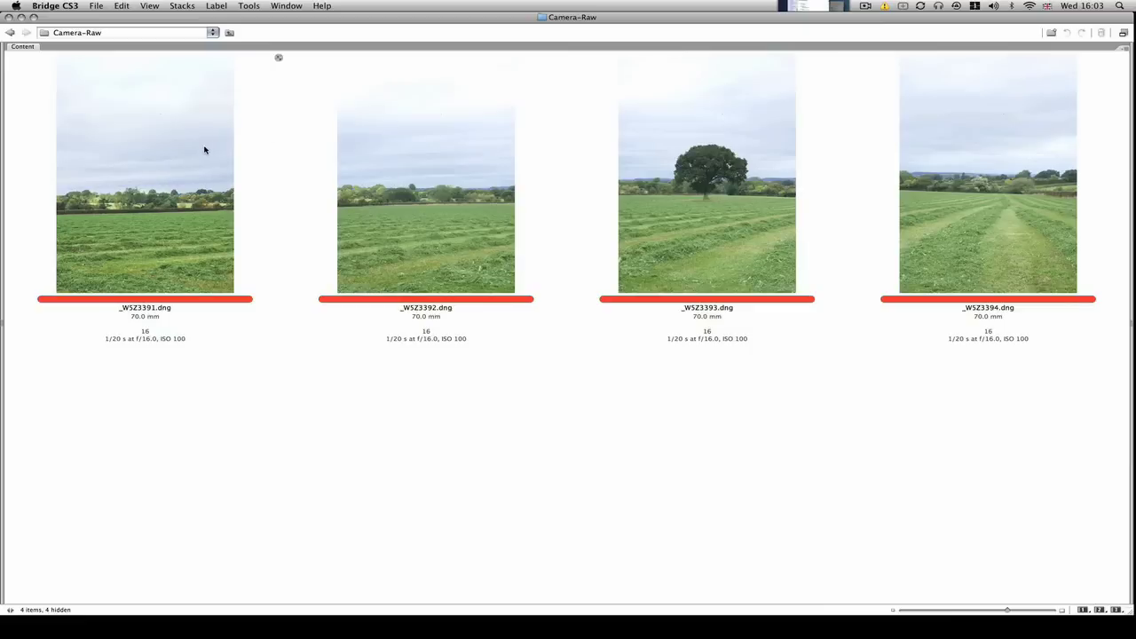
- Select _WSZ3391.dng and _WSZ3392.dng, then restore the _WSZ3393.dng composite window from the Dock
{"action": "left_click", "coordinate": [182, 246]}
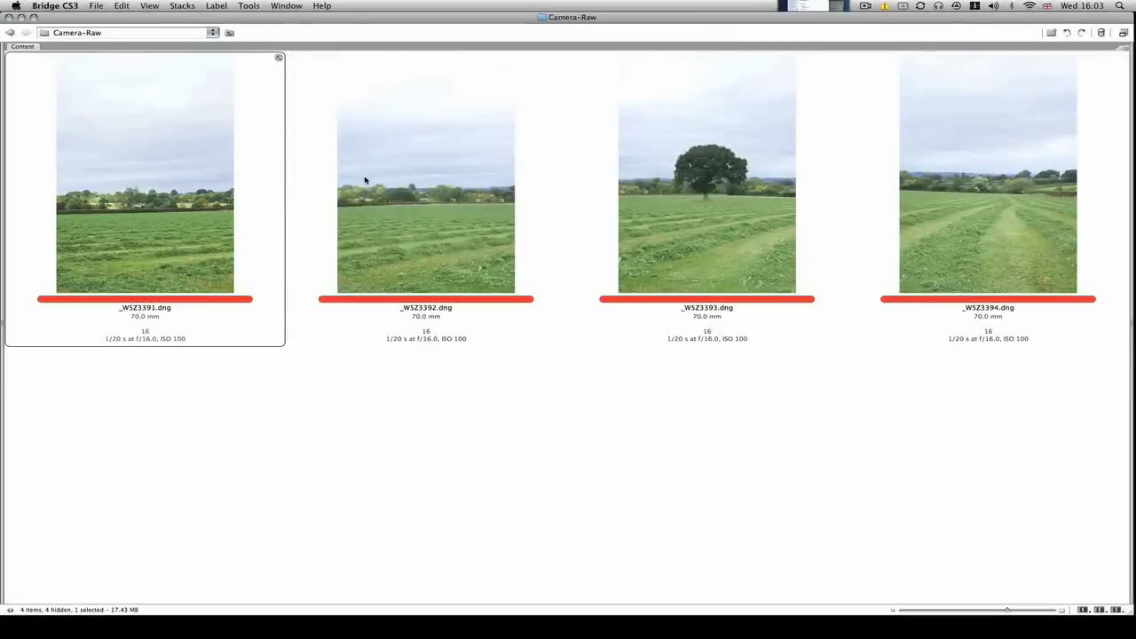
{"action": "left_click", "coordinate": [365, 182]}
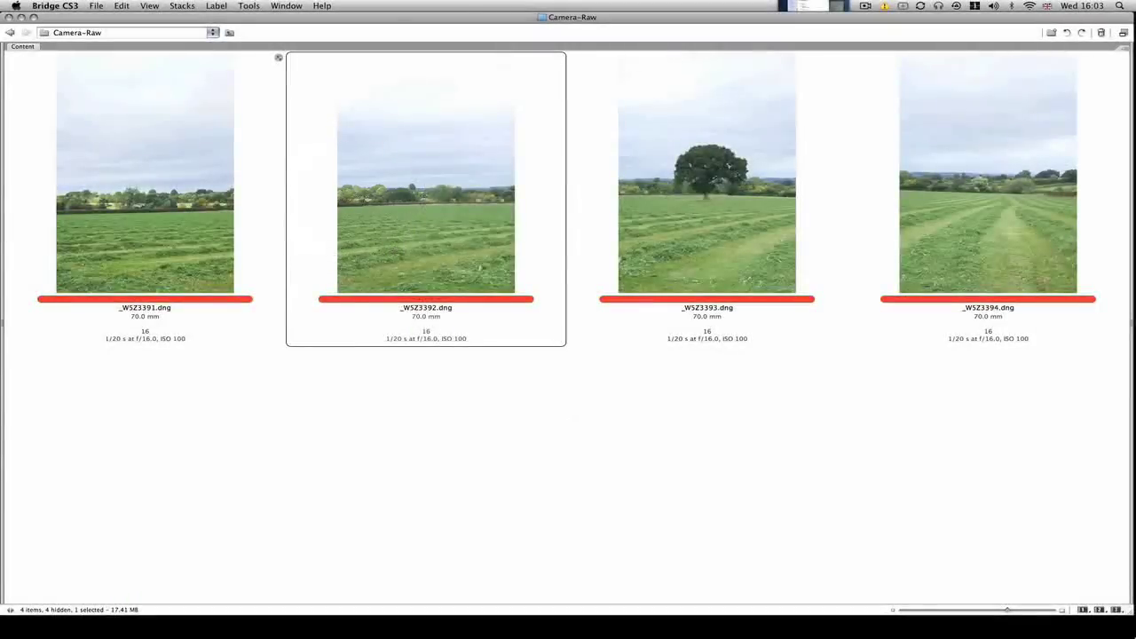
{"action": "mouse_move", "coordinate": [1117, 568]}
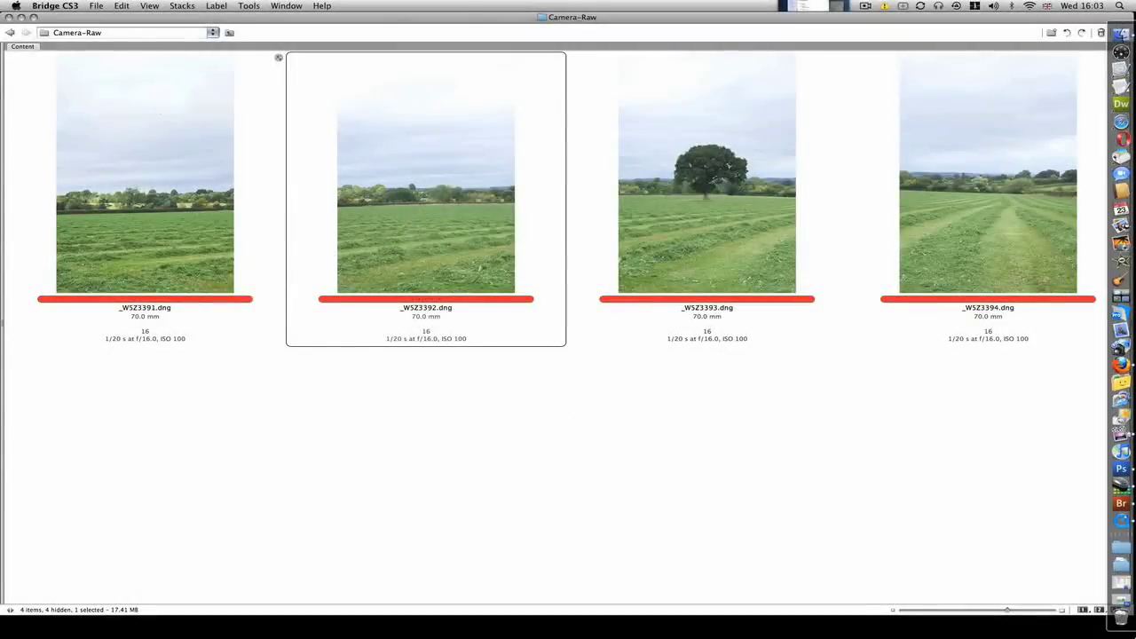
{"action": "left_click", "coordinate": [1115, 606]}
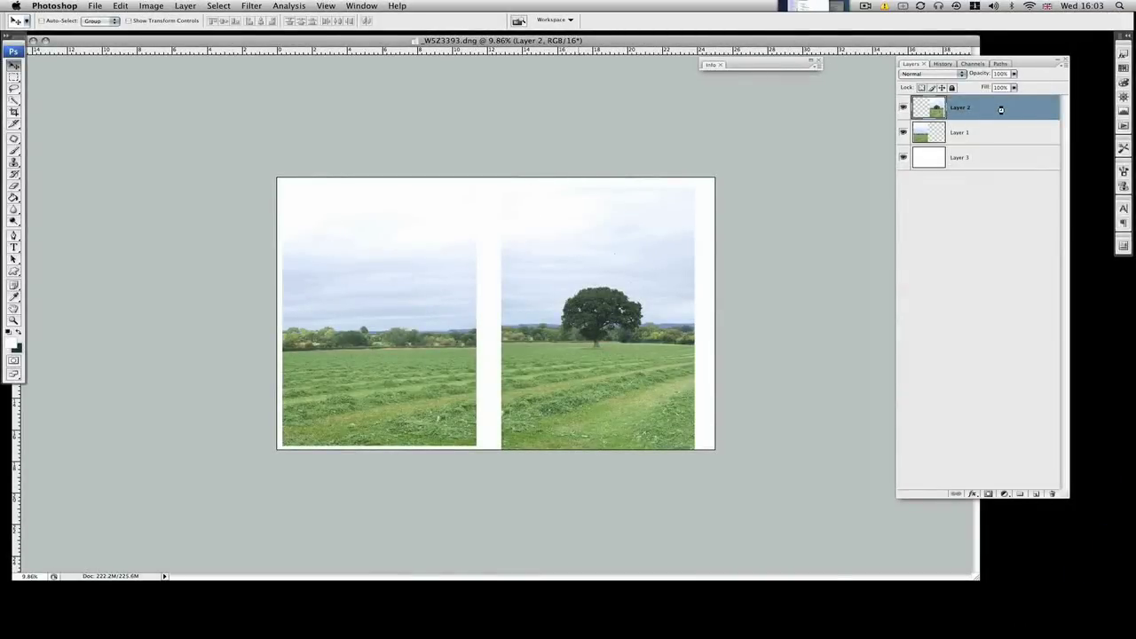
- Revert and undo to keep the composite, then briefly hide and show the tree photo layer
{"action": "key", "text": "F12"}
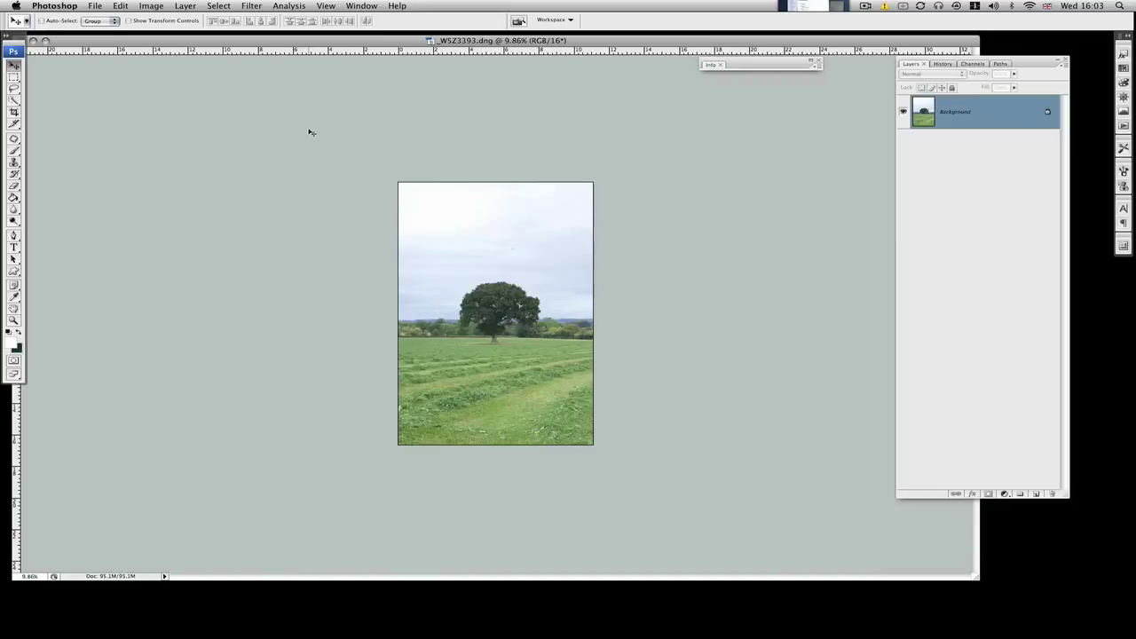
{"action": "key", "text": "ctrl+z"}
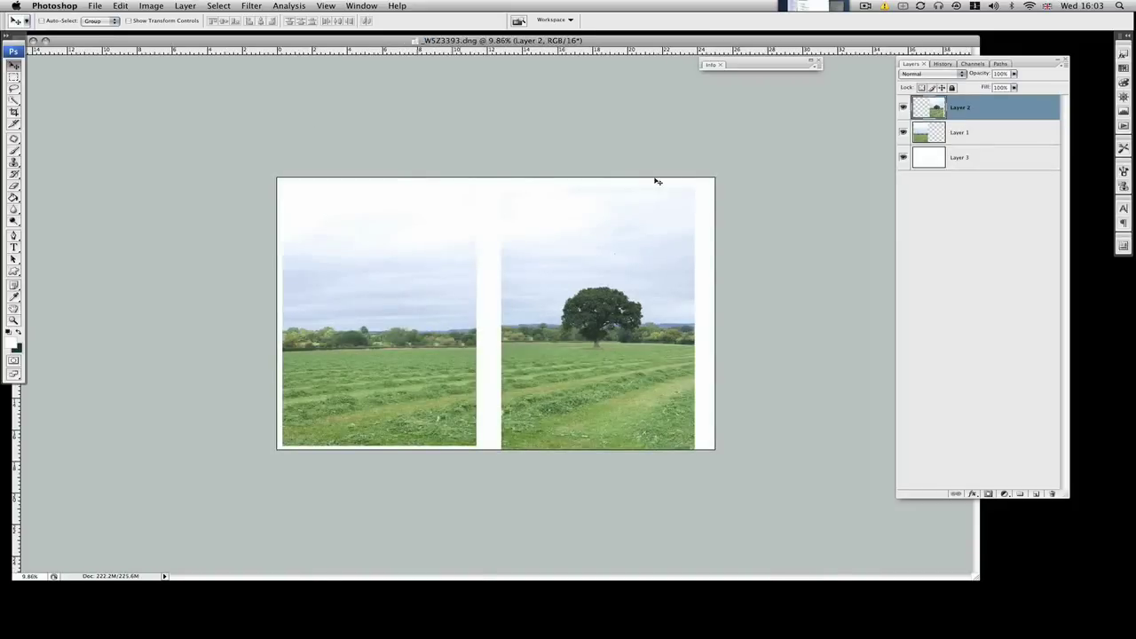
{"action": "left_click", "coordinate": [904, 109]}
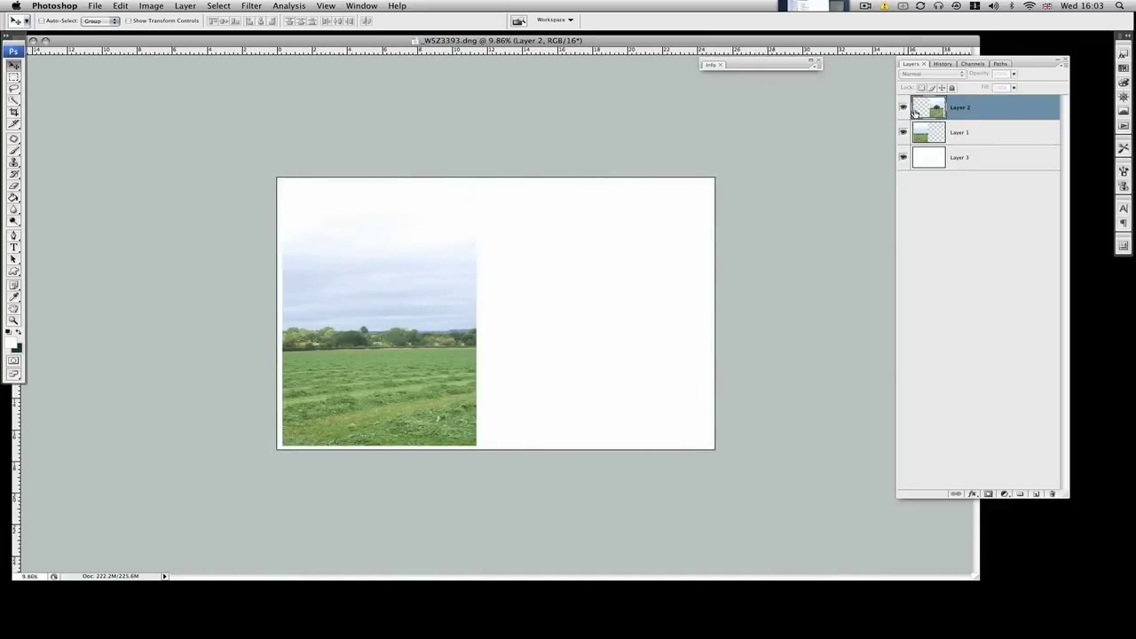
{"action": "left_click", "coordinate": [903, 108]}
- Fade Layer 2 to 55% and Layer 1 to 73%, then slide the tree photo left to overlap
{"action": "left_click", "coordinate": [1014, 74]}
{"action": "left_click_drag", "start_coordinate": [1012, 85], "coordinate": [990, 87]}
{"action": "left_click", "coordinate": [959, 138]}
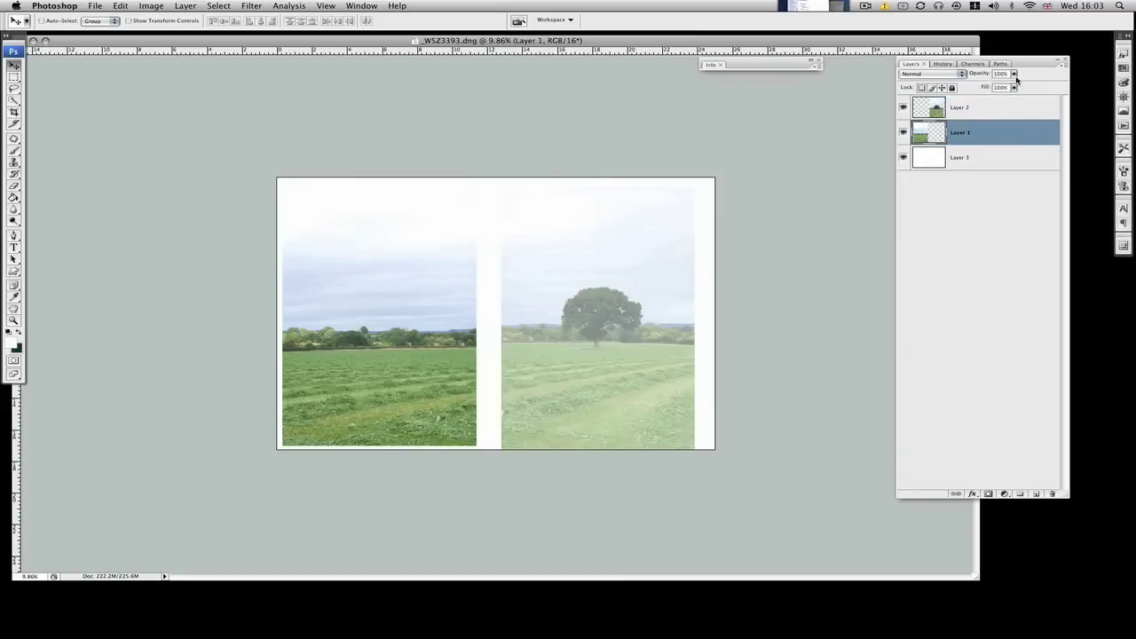
{"action": "left_click", "coordinate": [1013, 74]}
{"action": "left_click_drag", "start_coordinate": [1014, 85], "coordinate": [988, 87]}
{"action": "left_click", "coordinate": [946, 110]}
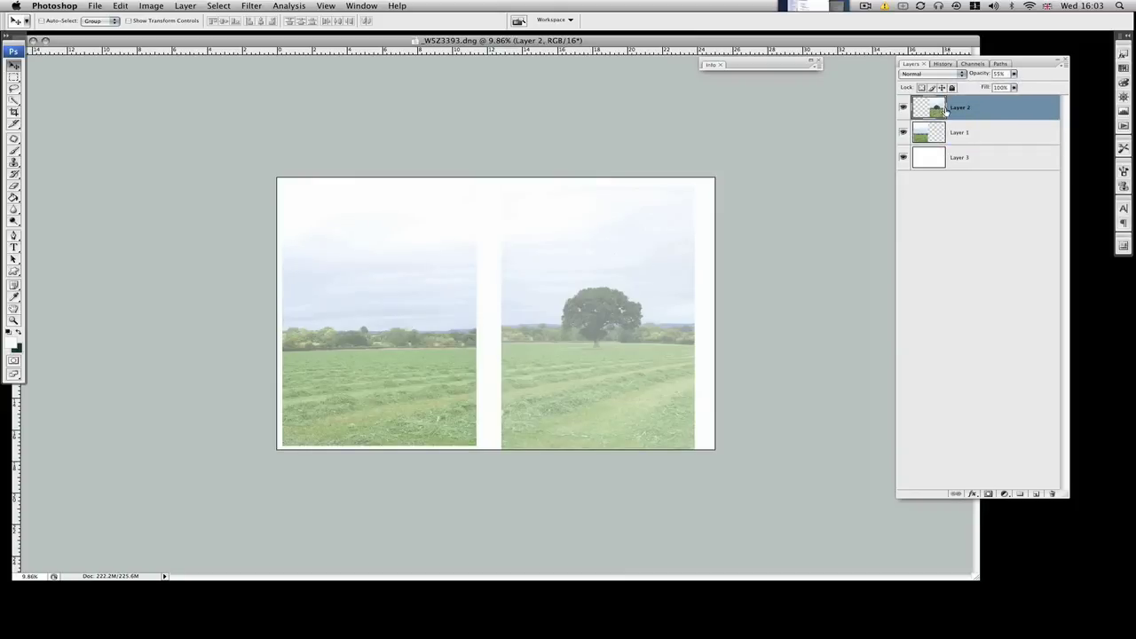
{"action": "left_click_drag", "start_coordinate": [632, 304], "coordinate": [563, 309]}
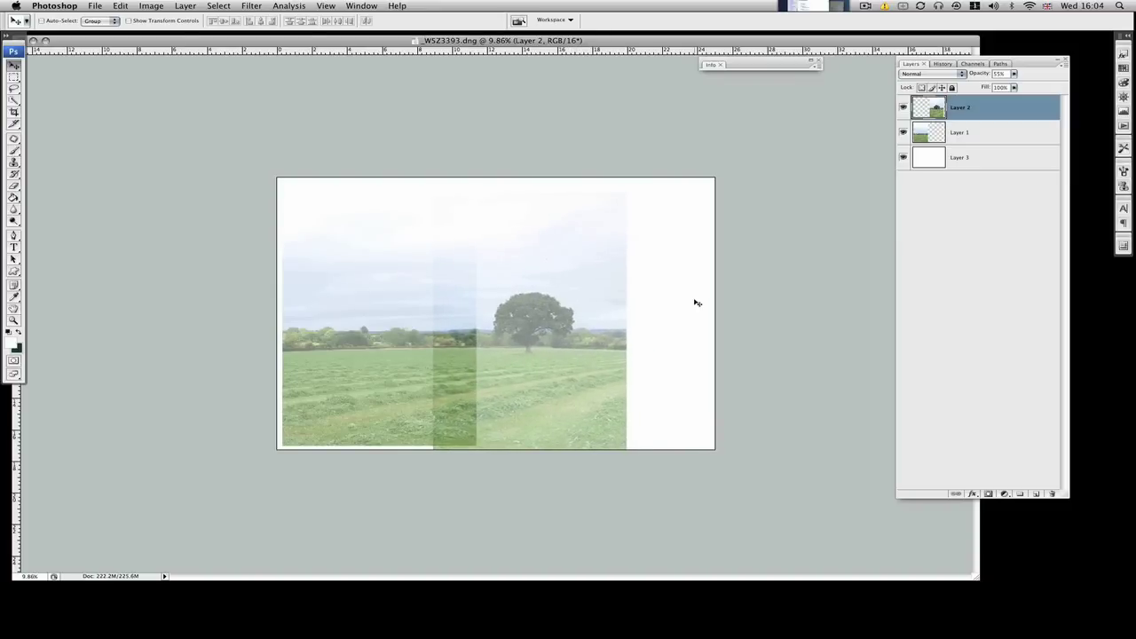
- Restore Layer 1 to full opacity, raise the tree photo to 98%, then set Layer 1 to 77%
{"action": "left_click", "coordinate": [1000, 137]}
{"action": "left_click", "coordinate": [1014, 73]}
{"action": "left_click_drag", "start_coordinate": [1018, 84], "coordinate": [1051, 88]}
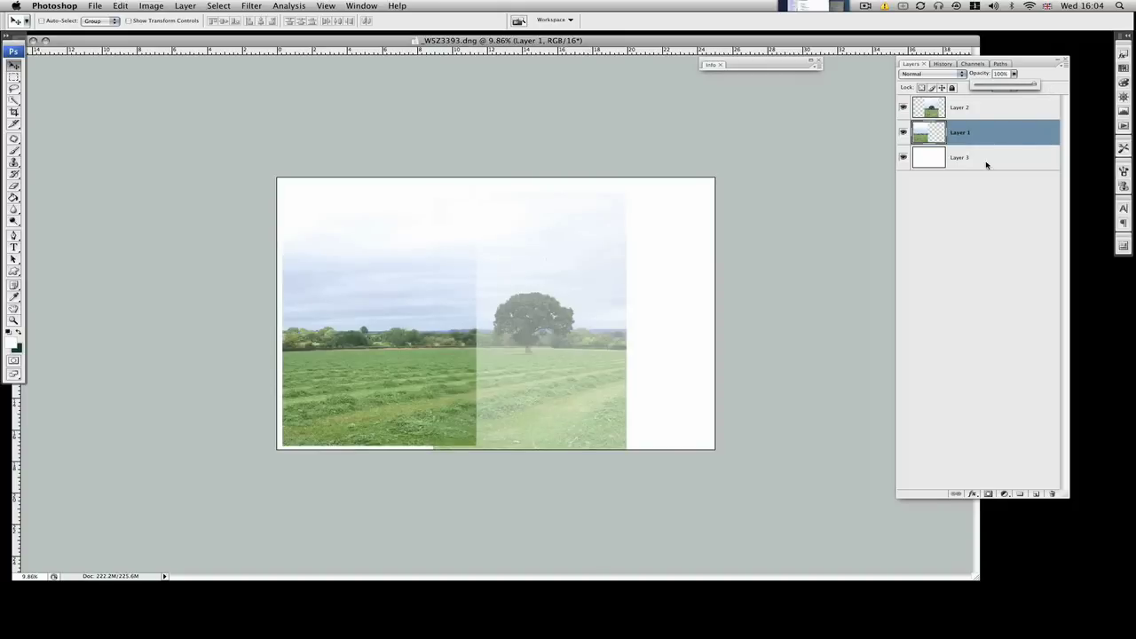
{"action": "left_click", "coordinate": [977, 110]}
{"action": "left_click", "coordinate": [1014, 74]}
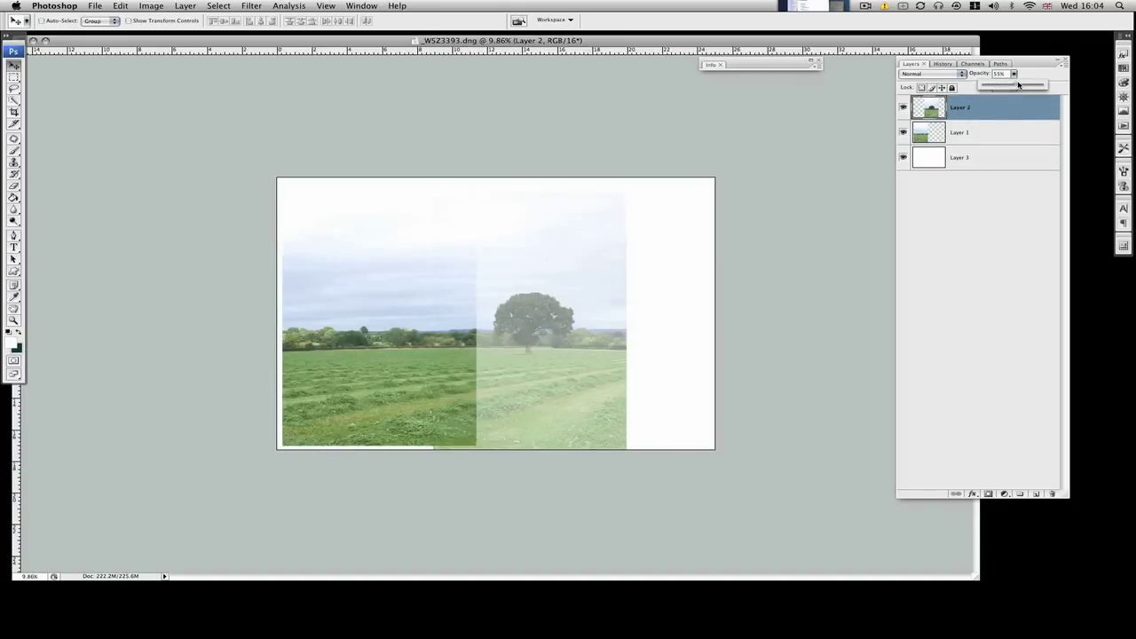
{"action": "mouse_move", "coordinate": [1018, 85]}
{"action": "left_mouse_down"}
{"action": "mouse_move", "coordinate": [1042, 84]}
{"action": "mouse_move", "coordinate": [1012, 84]}
{"action": "left_mouse_up"}
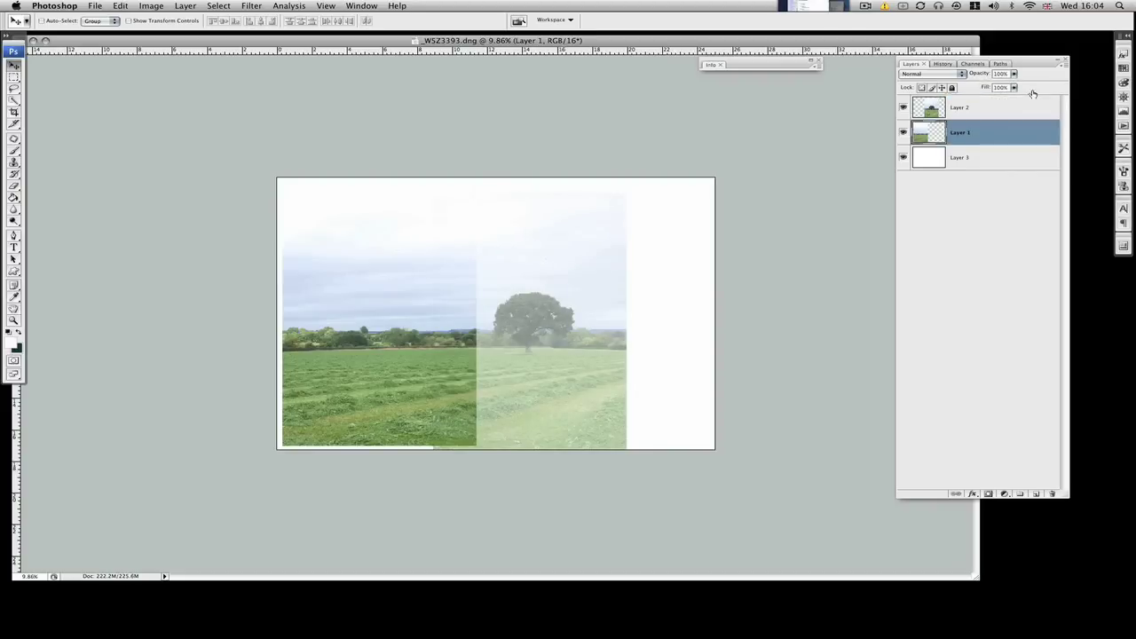
{"action": "left_click", "coordinate": [1014, 74]}
{"action": "left_click_drag", "start_coordinate": [1018, 87], "coordinate": [1003, 89]}
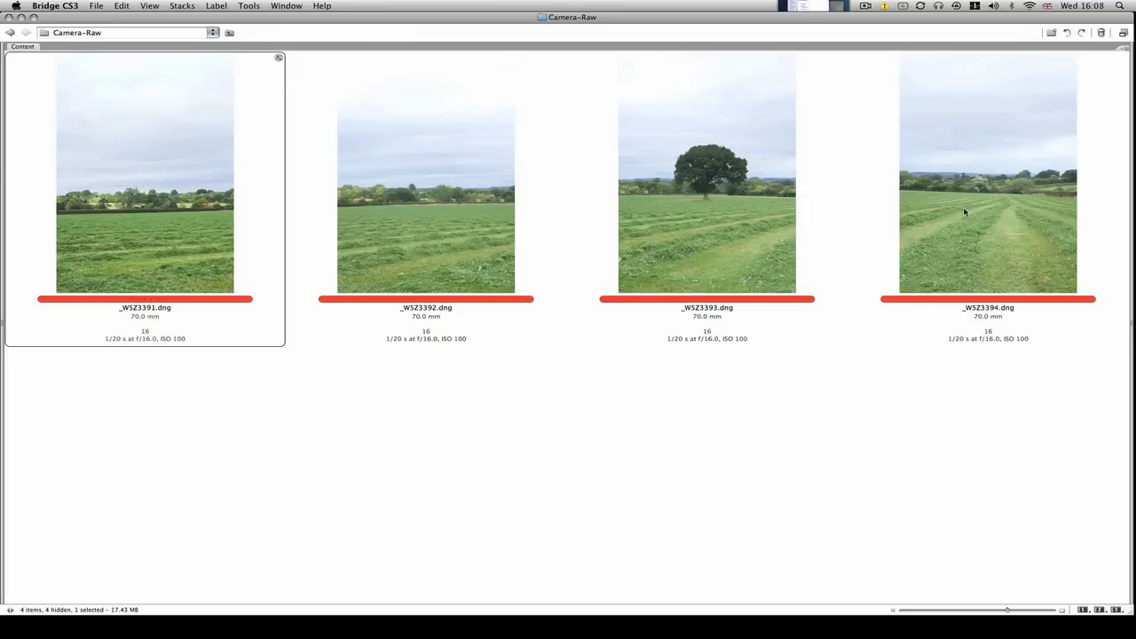
- Run Tools > Photoshop > Photomerge on the four DNG photos with Auto layout and image blending
{"action": "left_click", "coordinate": [252, 5]}
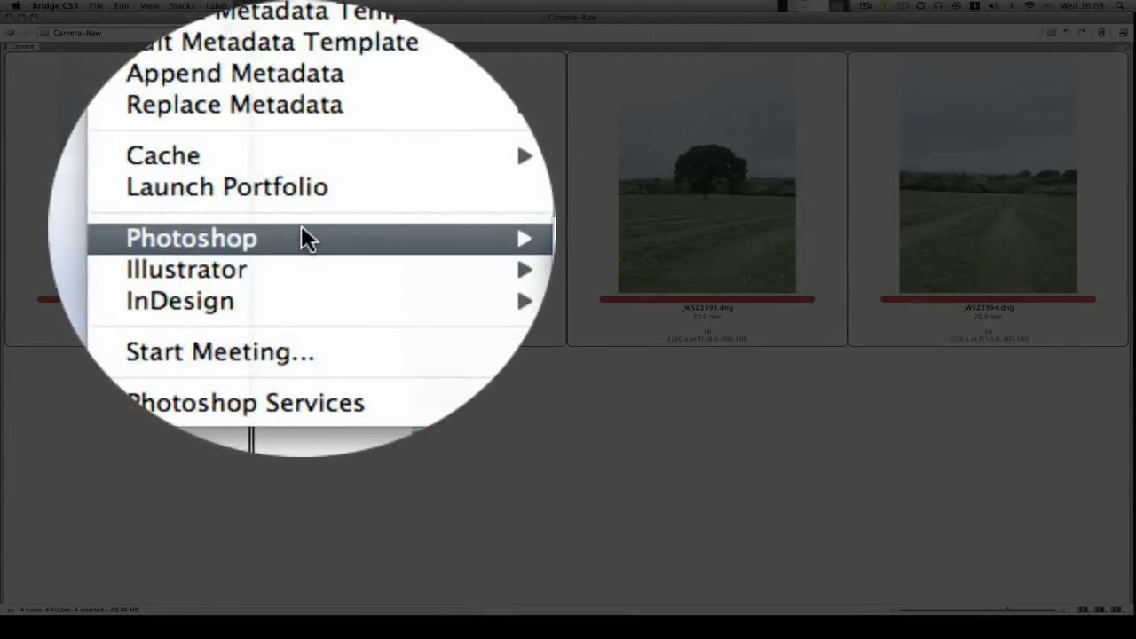
{"action": "mouse_move", "coordinate": [302, 229]}
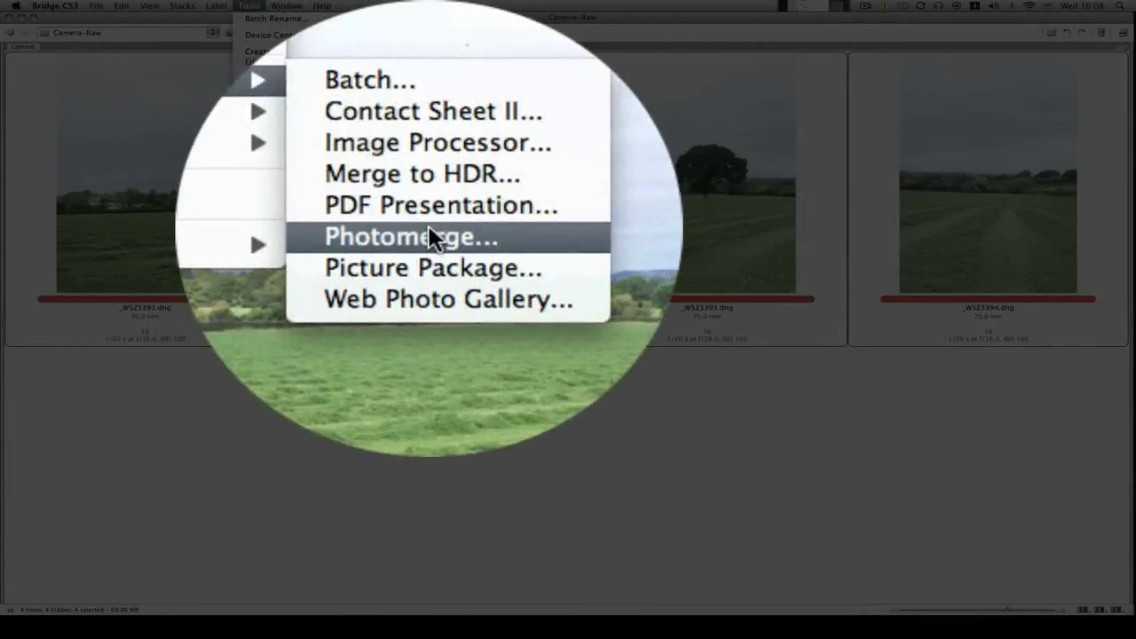
{"action": "left_click", "coordinate": [429, 236]}
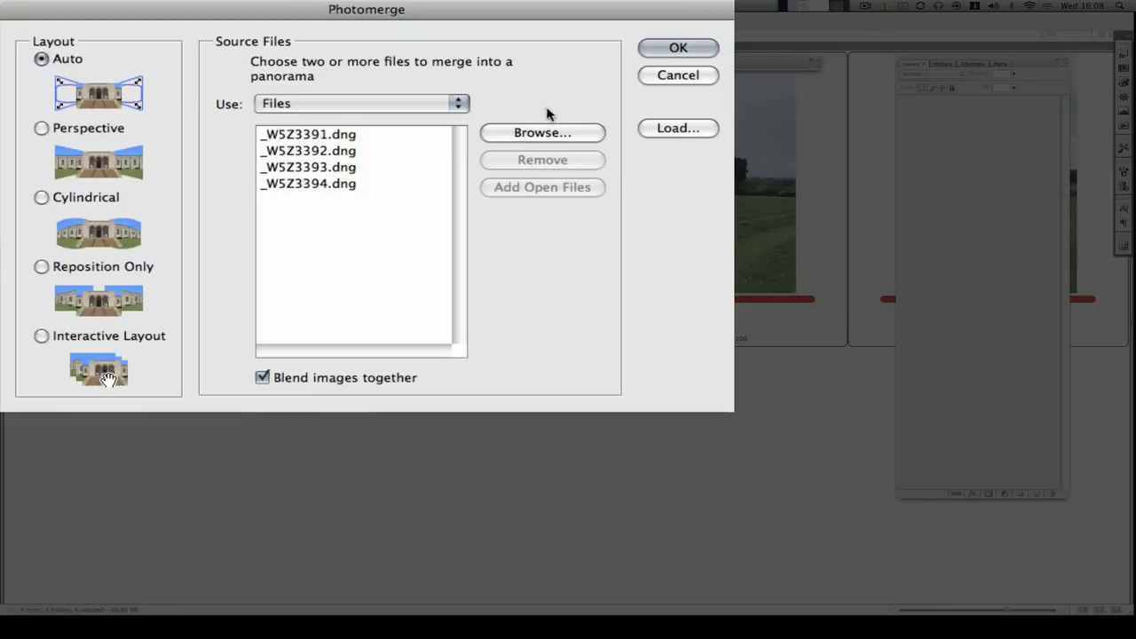
{"action": "left_click", "coordinate": [678, 48]}
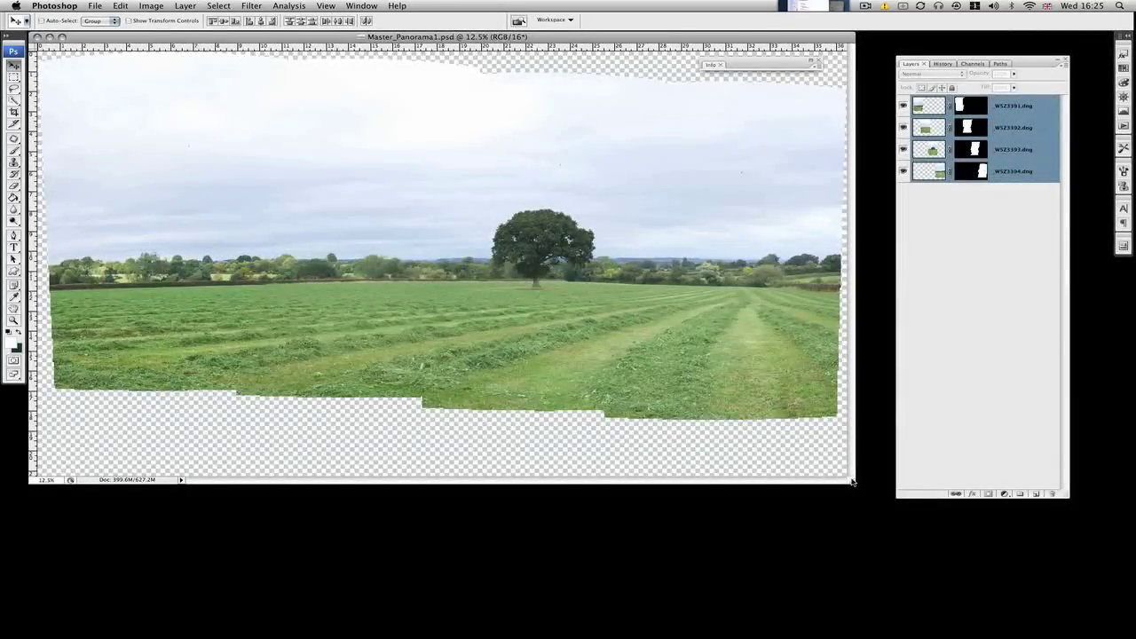
- Enlarge and shift the Master_Panorama1.psd window left, move the Layers panel aside, and pick the Crop tool
{"action": "left_click_drag", "start_coordinate": [854, 482], "coordinate": [1097, 593]}
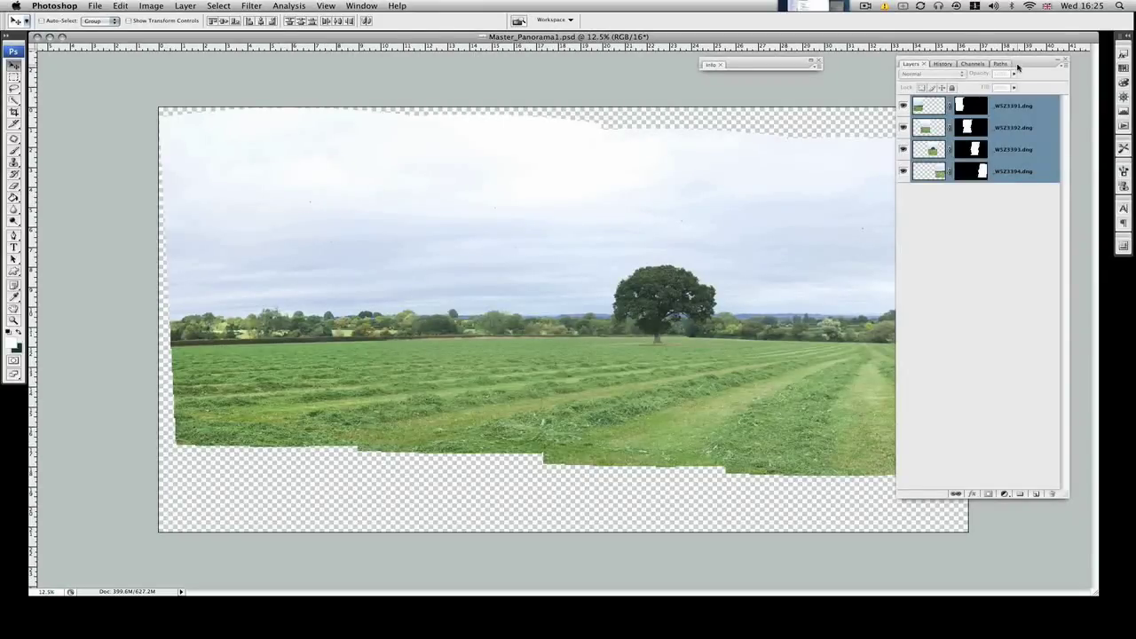
{"action": "left_click_drag", "start_coordinate": [1018, 67], "coordinate": [1052, 58]}
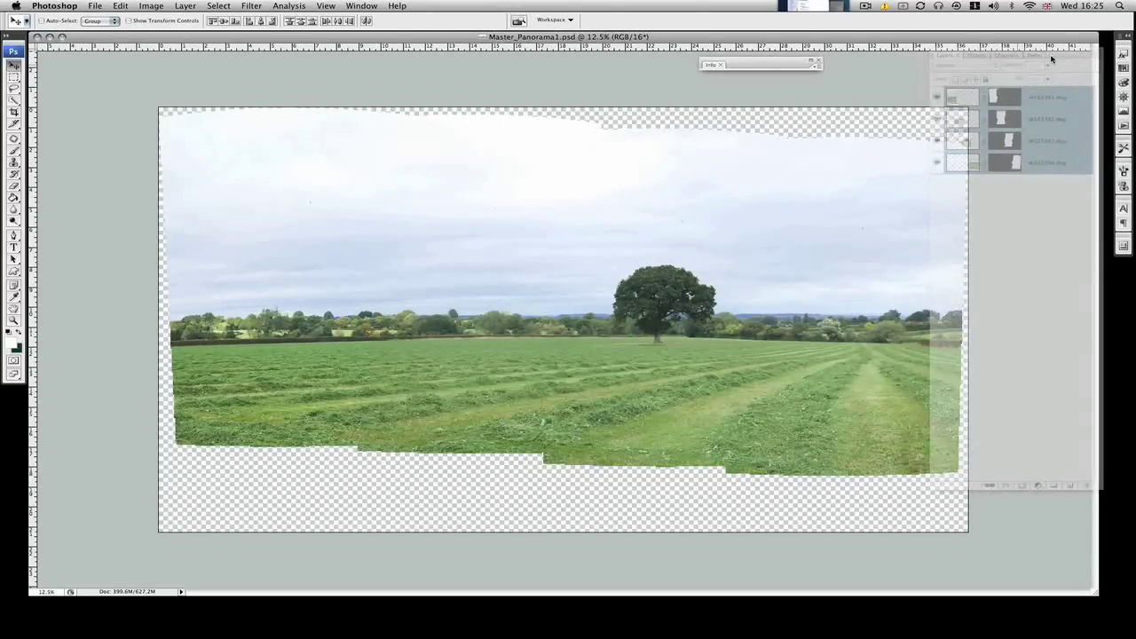
{"action": "left_click_drag", "start_coordinate": [1052, 59], "coordinate": [1052, 58]}
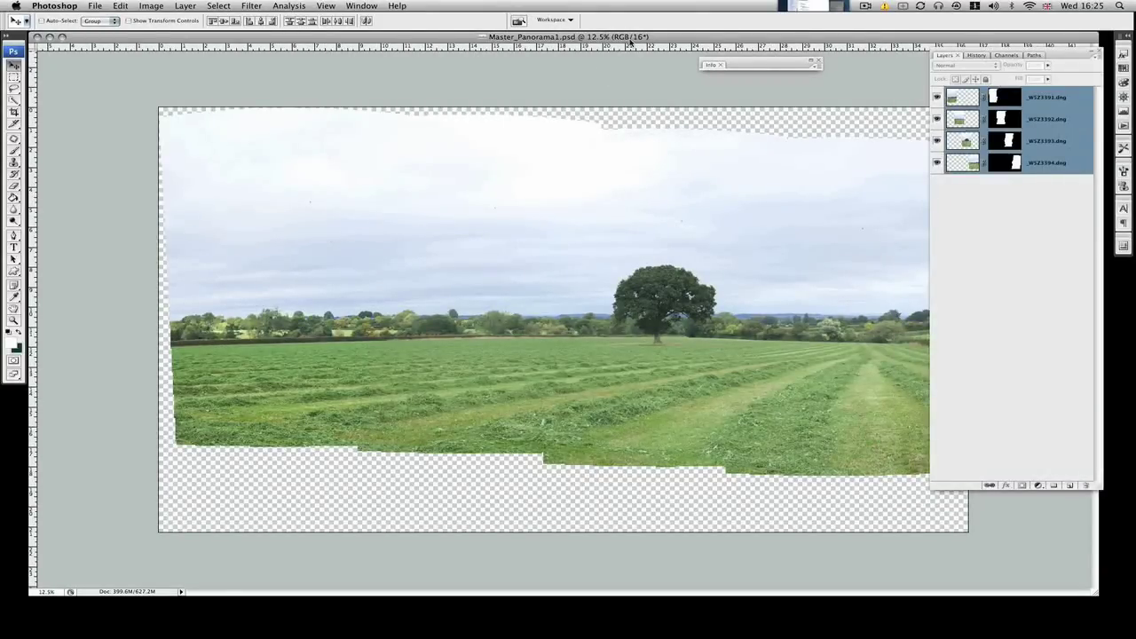
{"action": "left_click_drag", "start_coordinate": [632, 37], "coordinate": [574, 36]}
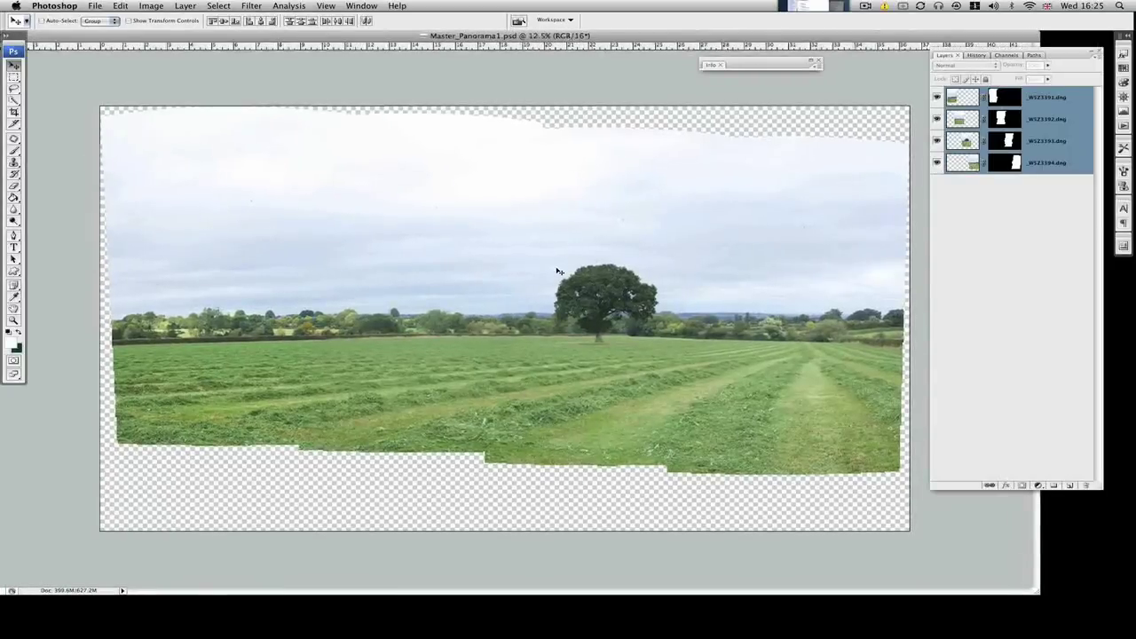
{"action": "left_click", "coordinate": [14, 113]}
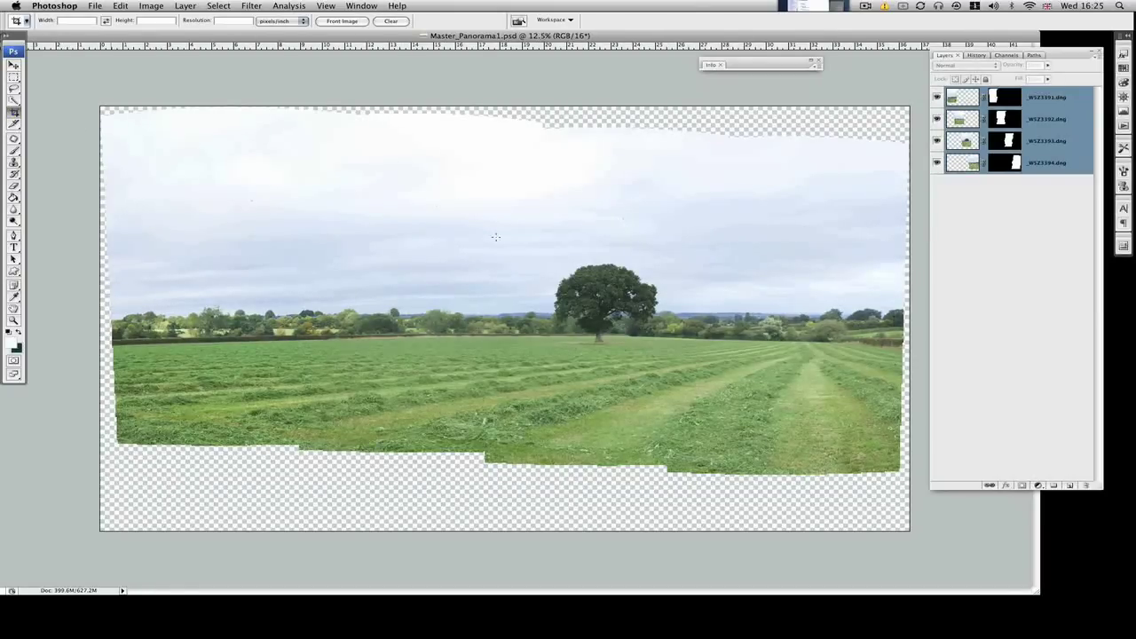
- Hide and re-show each of the four photo layers in turn to see each one's section
{"action": "left_click", "coordinate": [937, 98]}
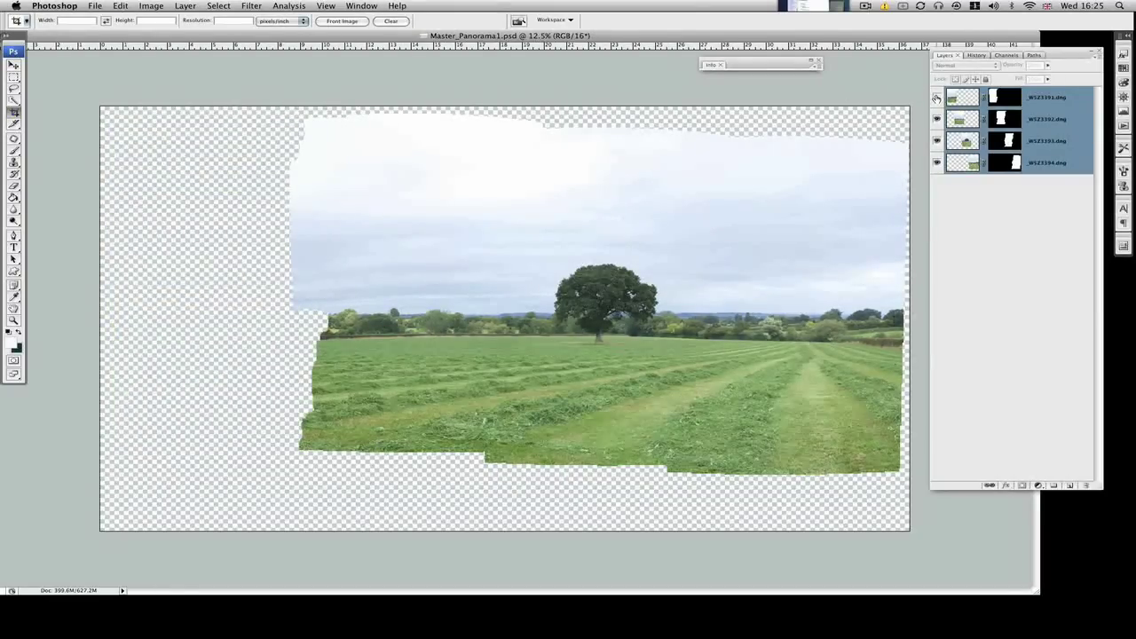
{"action": "left_click", "coordinate": [937, 98]}
{"action": "left_click", "coordinate": [937, 119]}
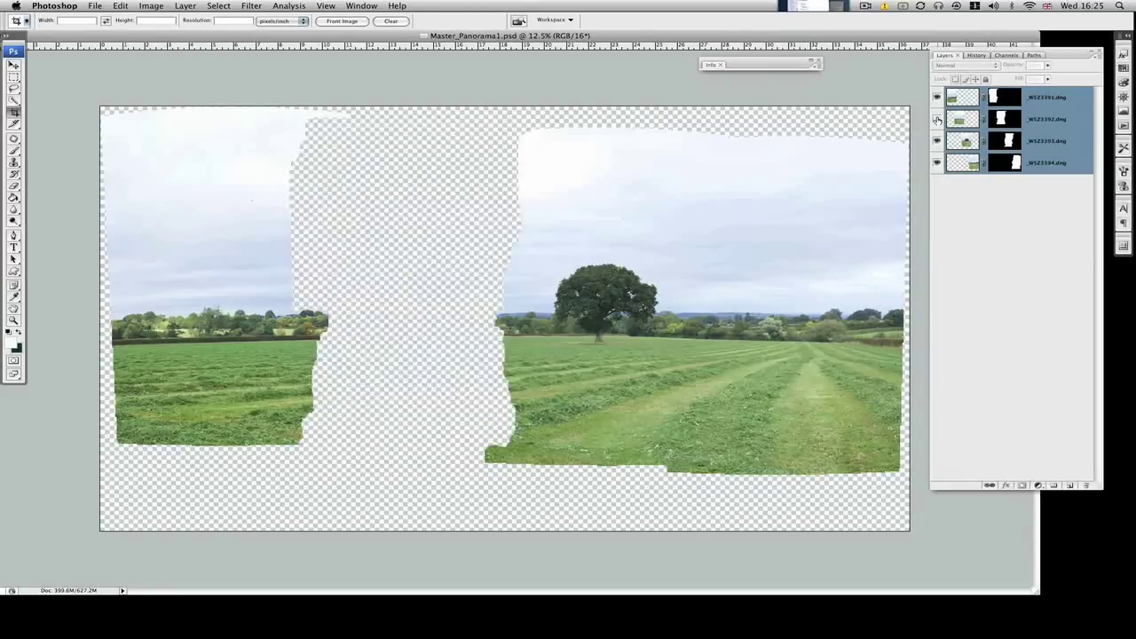
{"action": "left_click", "coordinate": [936, 119]}
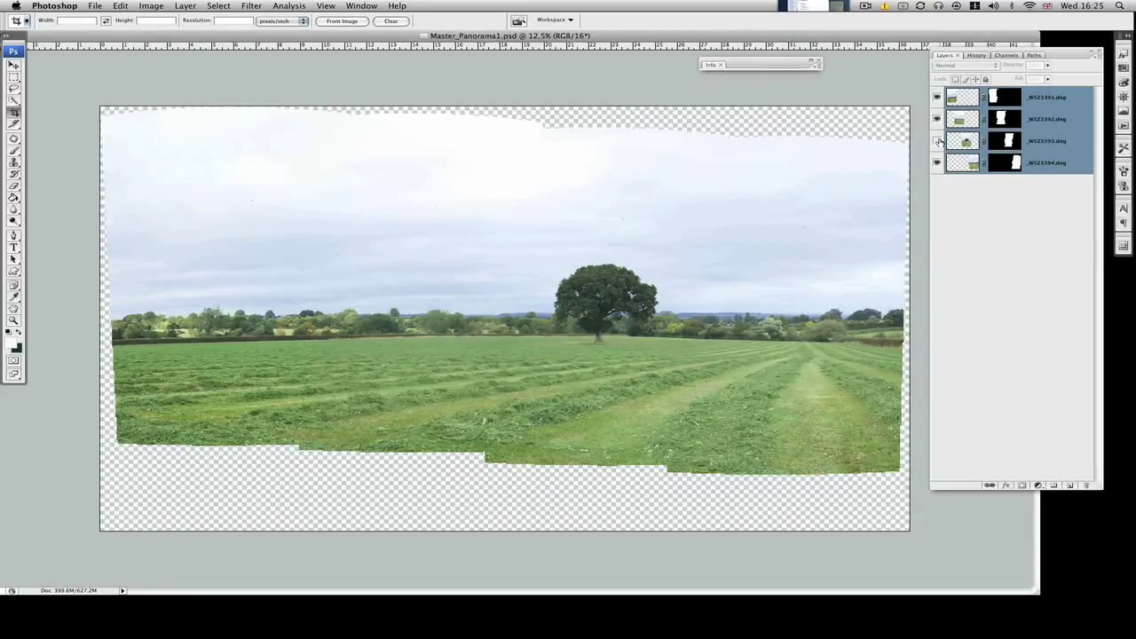
{"action": "left_click", "coordinate": [937, 141]}
{"action": "left_click", "coordinate": [937, 141]}
{"action": "left_click", "coordinate": [936, 162]}
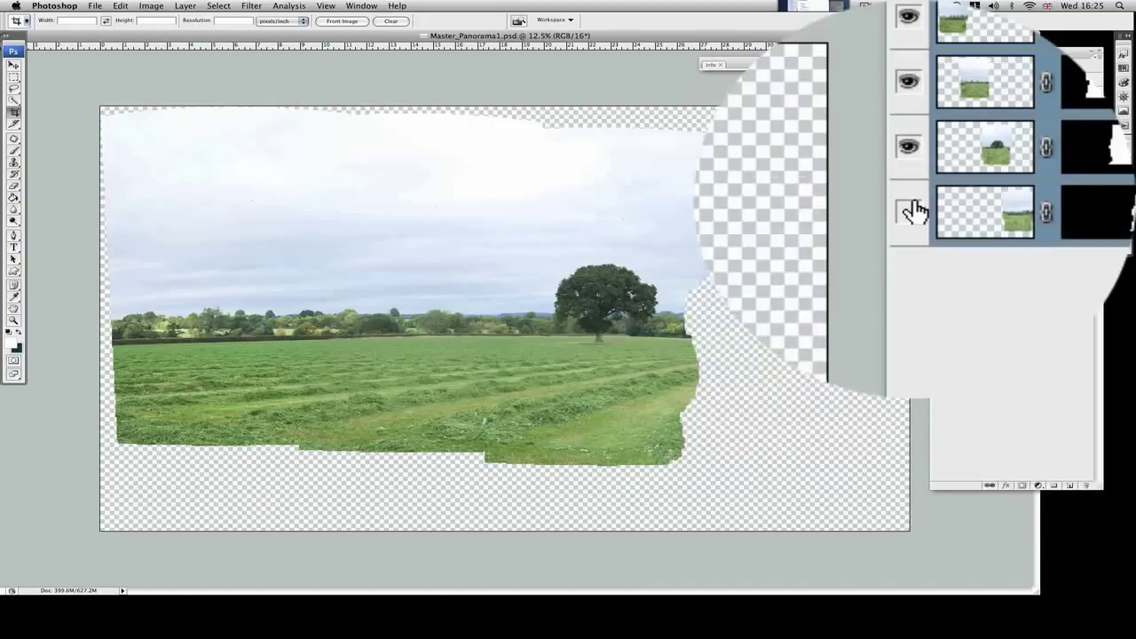
{"action": "left_click", "coordinate": [936, 162]}
{"action": "left_click", "coordinate": [914, 206]}
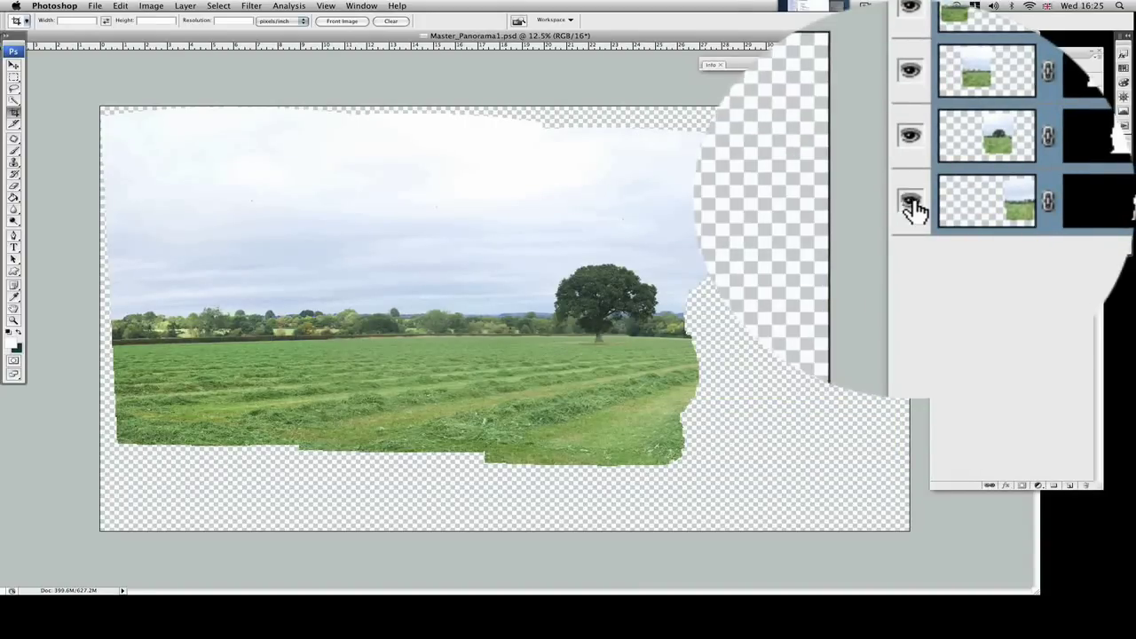
{"action": "left_click", "coordinate": [913, 206]}
- Hide the top _WSZ3391.dng layer and zoom in on the field and tree
{"action": "left_click", "coordinate": [936, 98]}
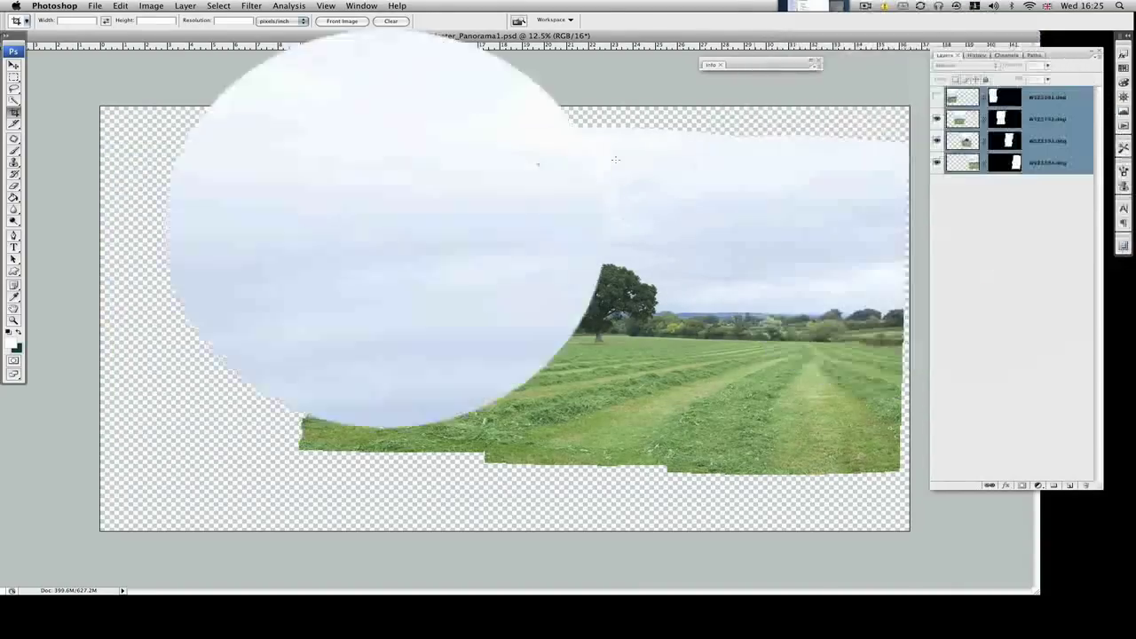
{"action": "left_click", "coordinate": [13, 320]}
{"action": "left_click_drag", "start_coordinate": [152, 111], "coordinate": [470, 484]}
- Show the top photo again and toggle it repeatedly to compare the left seam
{"action": "scroll", "coordinate": [388, 411], "scroll_direction": "down", "scroll_amount": 2}
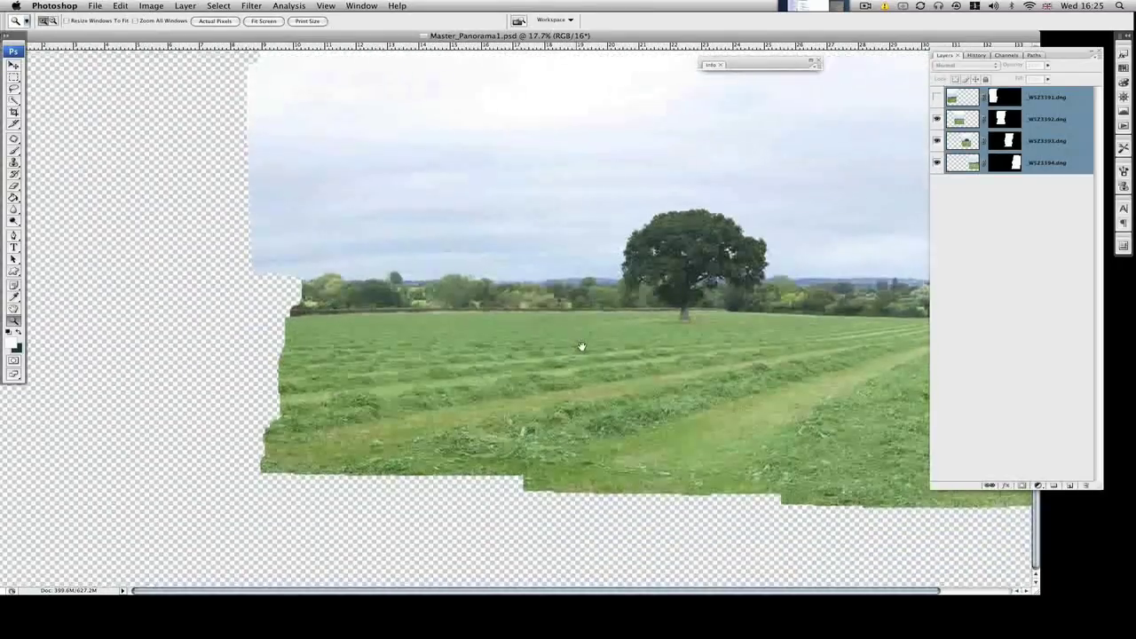
{"action": "left_click", "coordinate": [936, 98]}
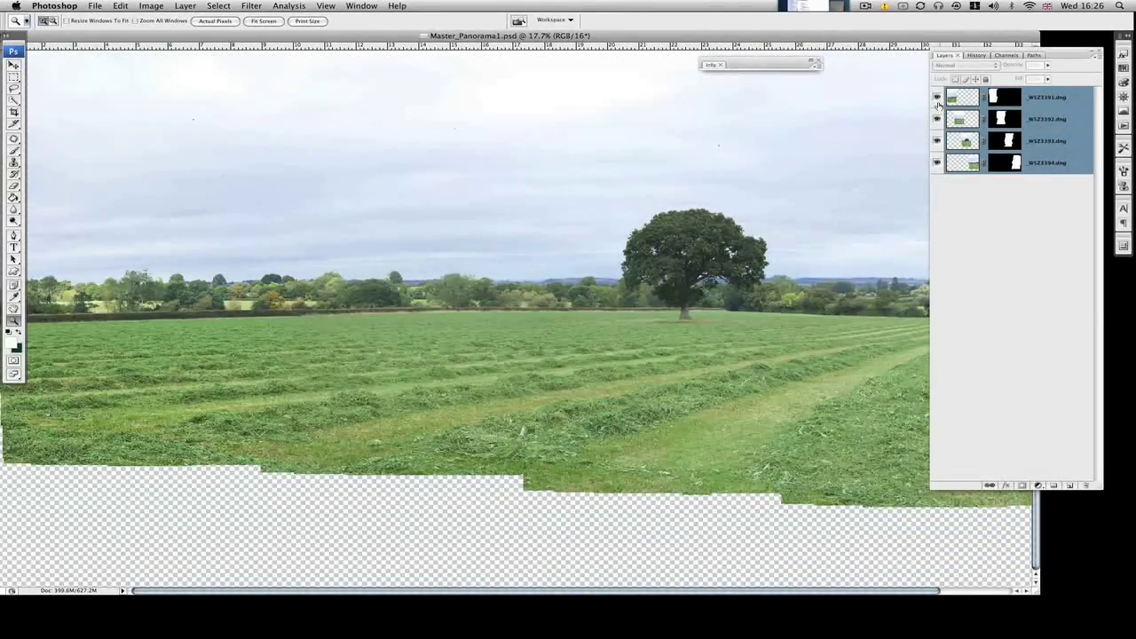
{"action": "left_click", "coordinate": [936, 98]}
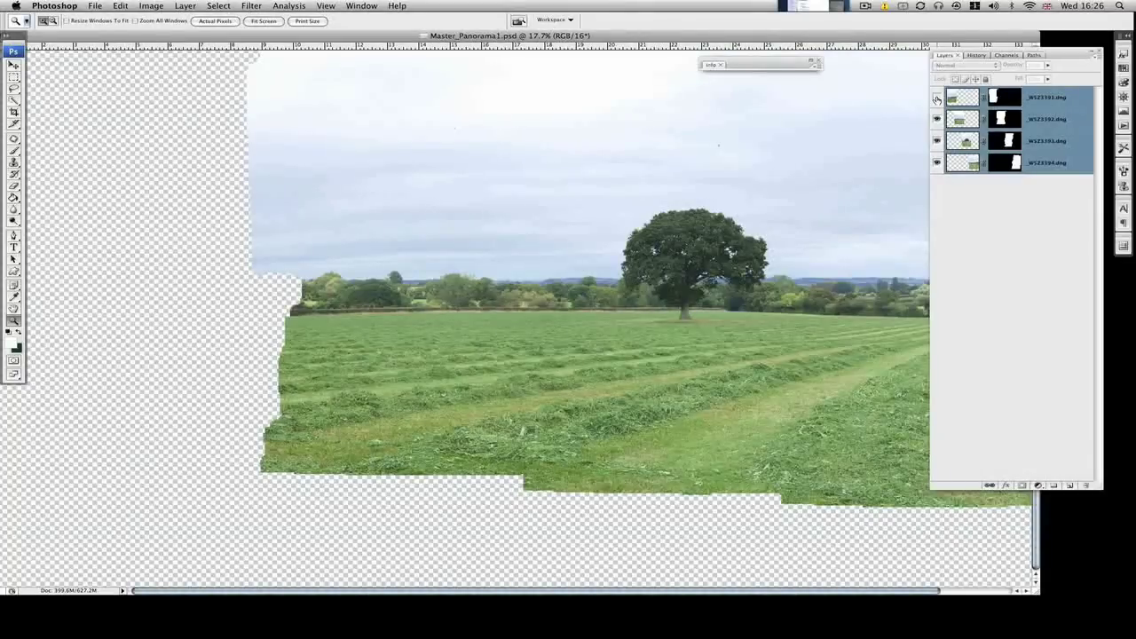
{"action": "left_click", "coordinate": [936, 98]}
{"action": "left_click", "coordinate": [937, 98]}
{"action": "left_click", "coordinate": [936, 98]}
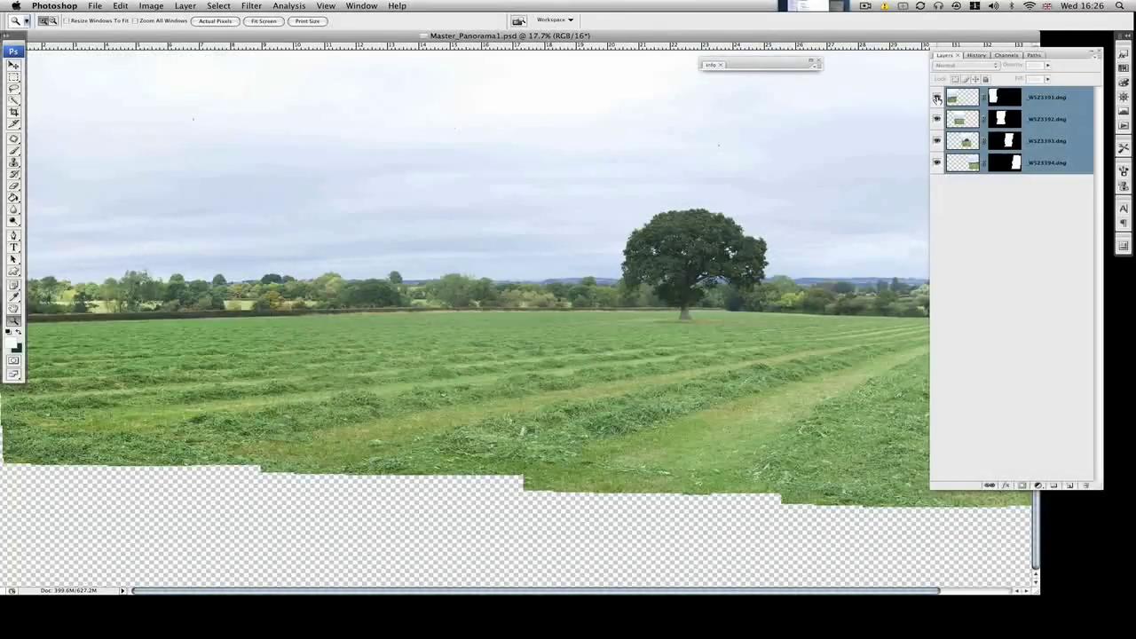
- Toggle the second photo's visibility several times to check its seam
{"action": "scroll", "coordinate": [725, 292], "scroll_direction": "right", "scroll_amount": 3}
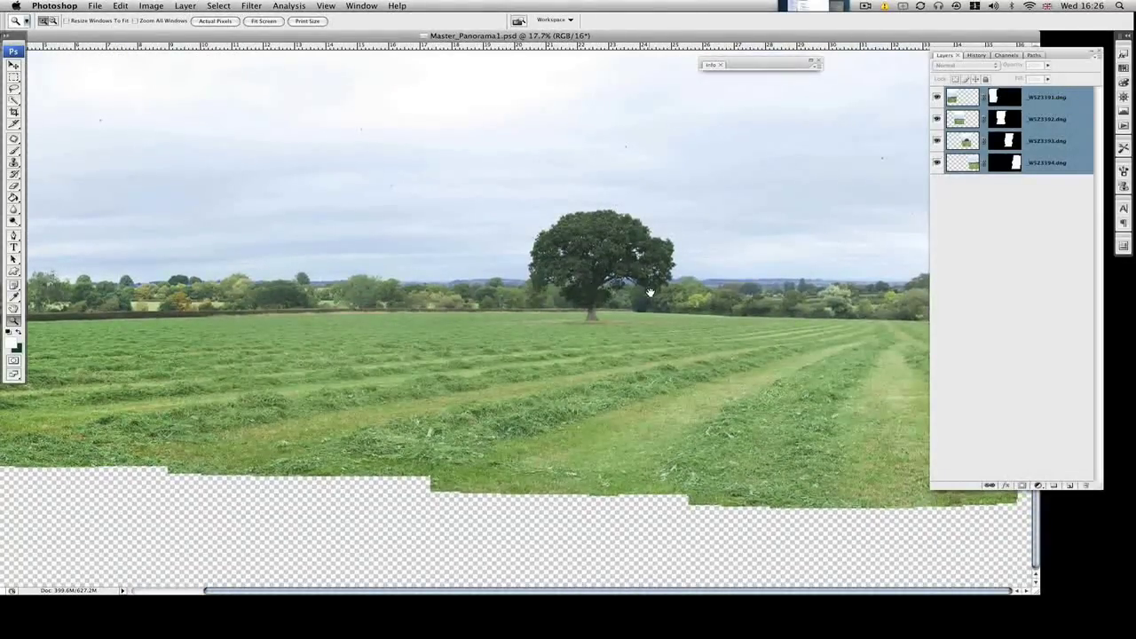
{"action": "left_click", "coordinate": [937, 119]}
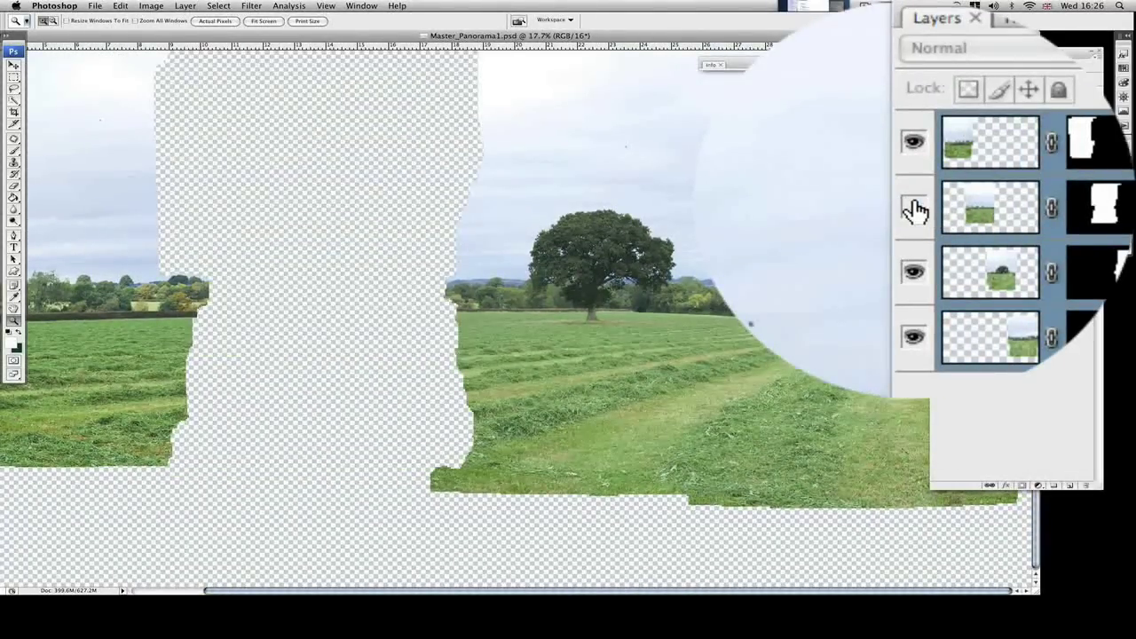
{"action": "left_click", "coordinate": [936, 119]}
{"action": "scroll", "coordinate": [555, 371], "scroll_direction": "up", "scroll_amount": 2}
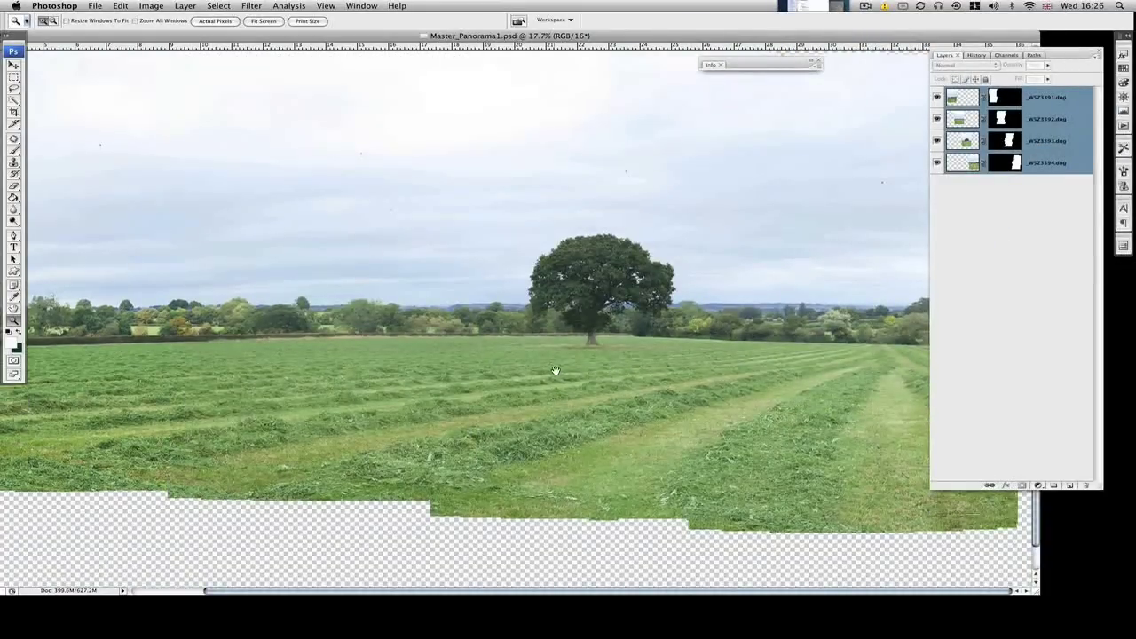
{"action": "left_click", "coordinate": [937, 119]}
{"action": "left_click", "coordinate": [937, 118]}
{"action": "left_click", "coordinate": [937, 121]}
{"action": "left_click", "coordinate": [936, 121]}
- Zoom in around the lone tree and recheck the second photo's seam at closer magnification
{"action": "left_click_drag", "start_coordinate": [307, 170], "coordinate": [618, 444]}
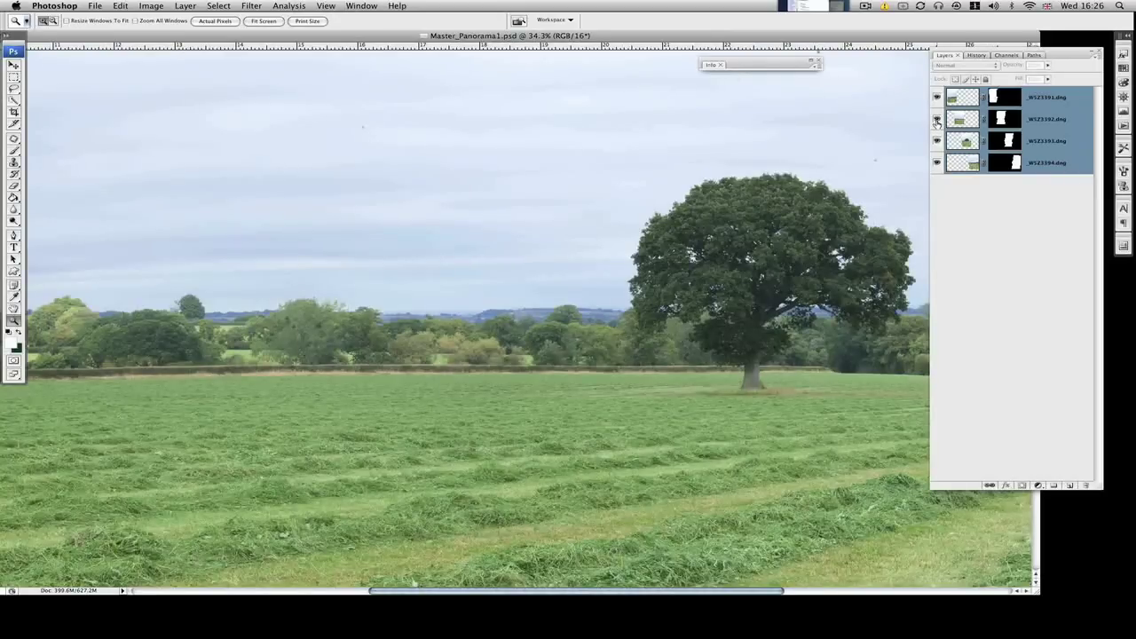
{"action": "left_click", "coordinate": [937, 119]}
{"action": "left_click", "coordinate": [936, 119]}
{"action": "left_click_drag", "start_coordinate": [503, 301], "coordinate": [473, 305]}
{"action": "scroll", "coordinate": [472, 305], "scroll_direction": "right", "scroll_amount": 10}
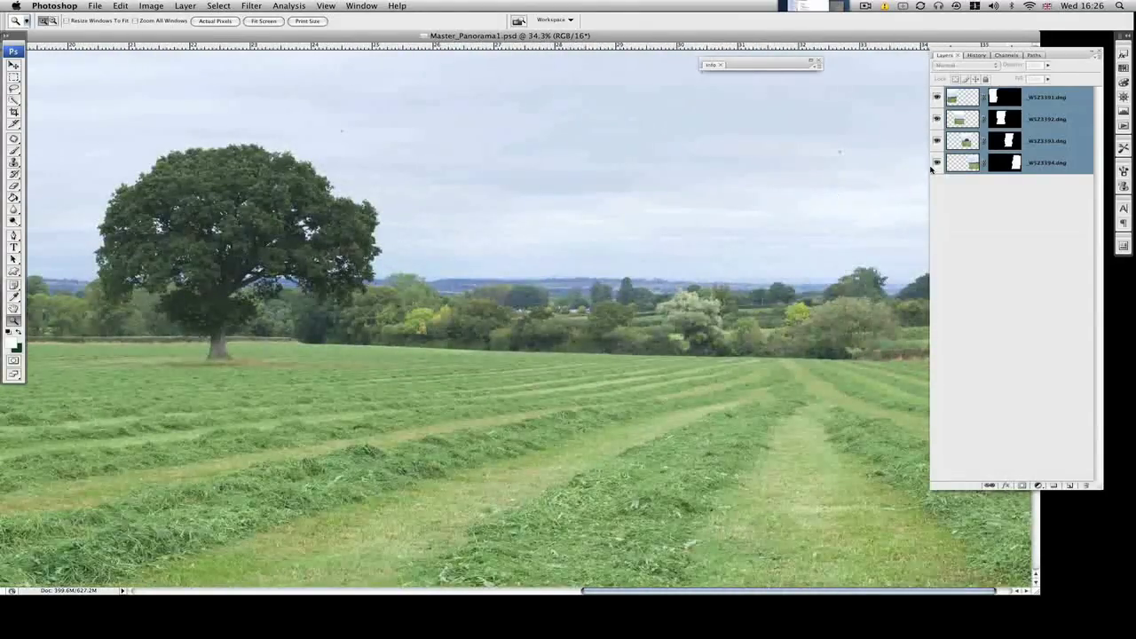
- Check the hedgerow seam right of the tree by toggling _WSZ3394.dng, leaving it hidden
{"action": "left_click", "coordinate": [936, 163]}
{"action": "left_click", "coordinate": [936, 162]}
{"action": "left_click_drag", "start_coordinate": [417, 113], "coordinate": [666, 541]}
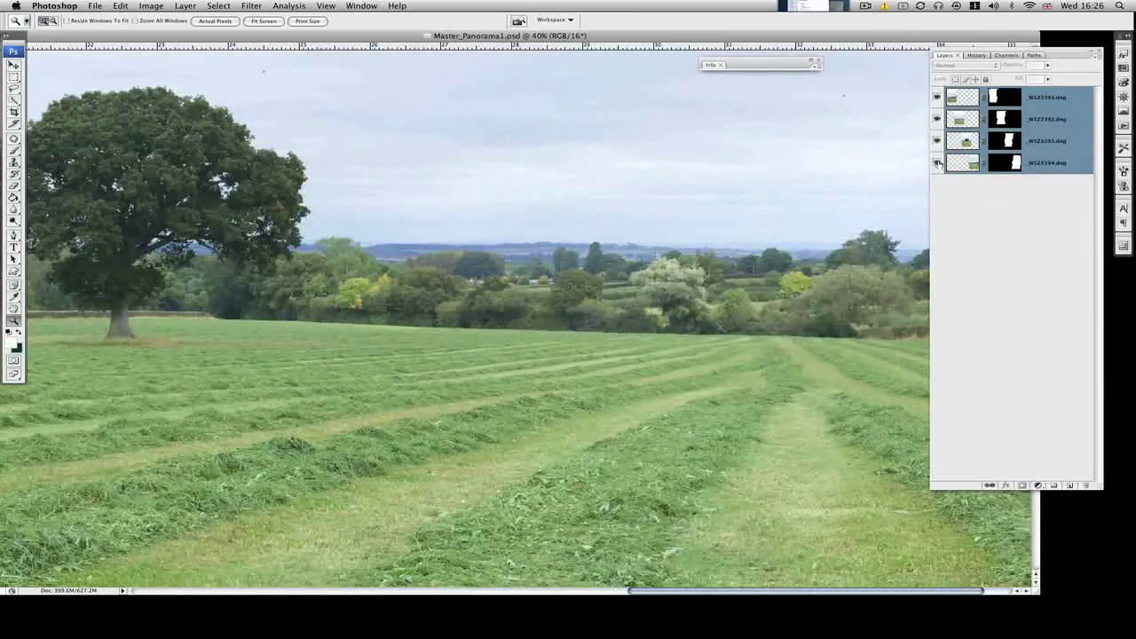
{"action": "left_click", "coordinate": [937, 163]}
{"action": "left_click", "coordinate": [937, 163]}
{"action": "left_click", "coordinate": [938, 163]}
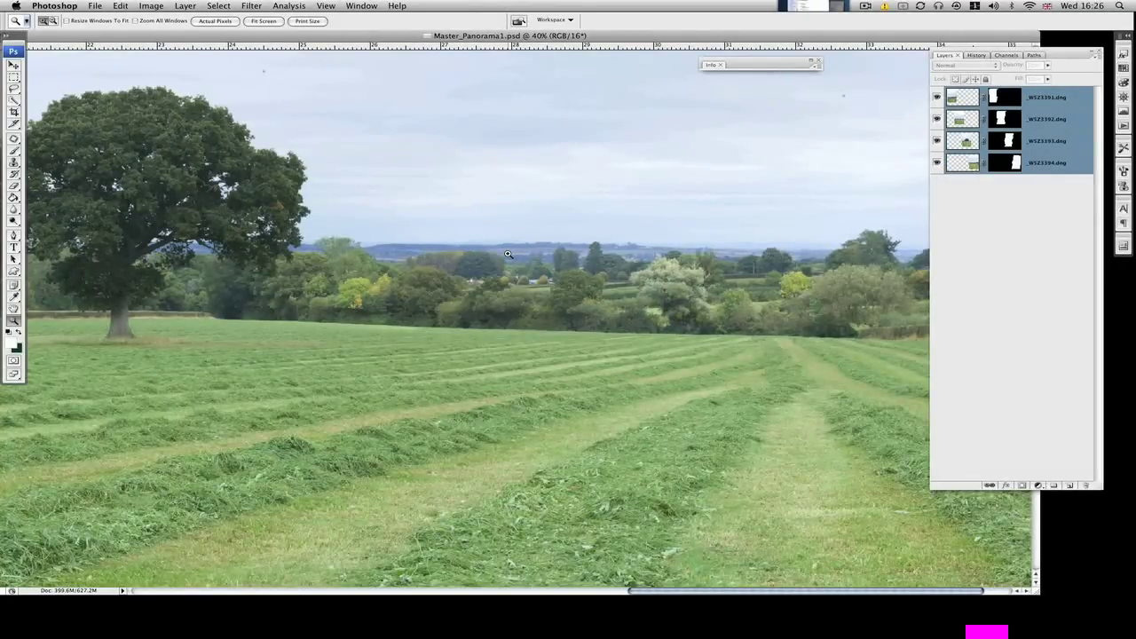
{"action": "left_click", "coordinate": [936, 163]}
- Restore _WSZ3394.dng, recheck the rightmost seam up close, then Fit the whole panorama on screen
{"action": "left_click", "coordinate": [936, 163]}
{"action": "left_click_drag", "start_coordinate": [306, 186], "coordinate": [577, 392]}
{"action": "left_click", "coordinate": [937, 163]}
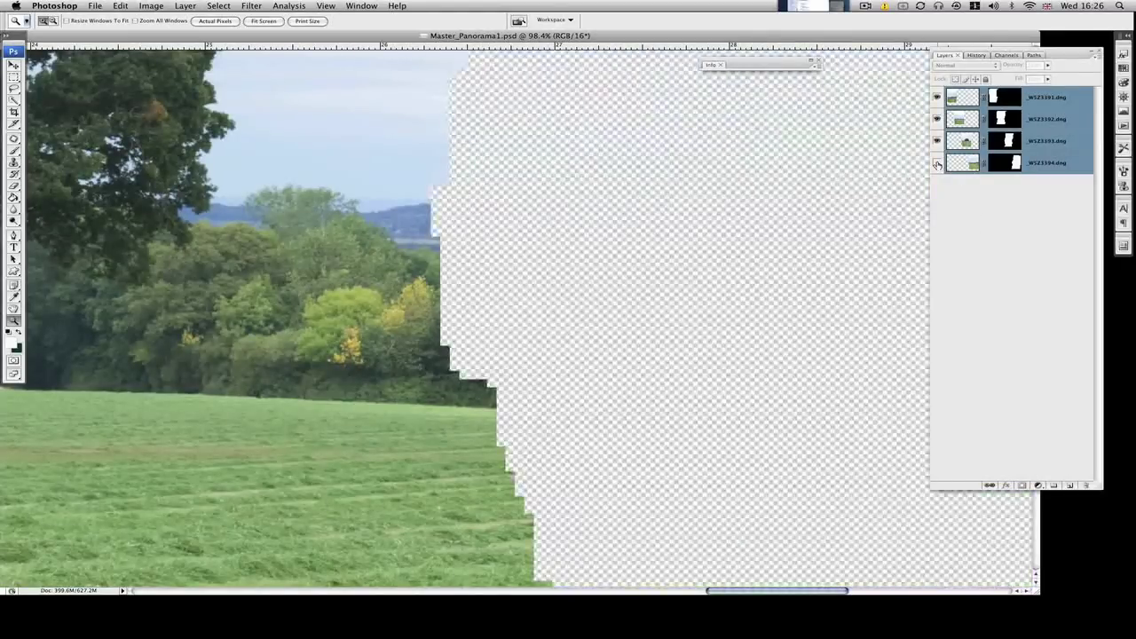
{"action": "left_click", "coordinate": [937, 163]}
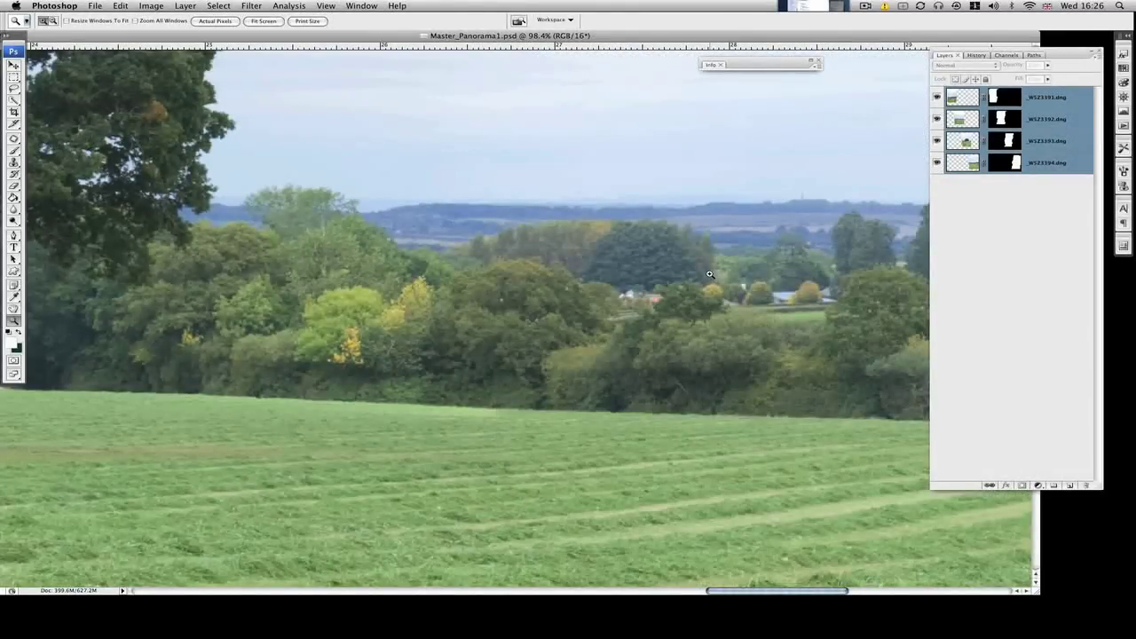
{"action": "right_click", "coordinate": [533, 275]}
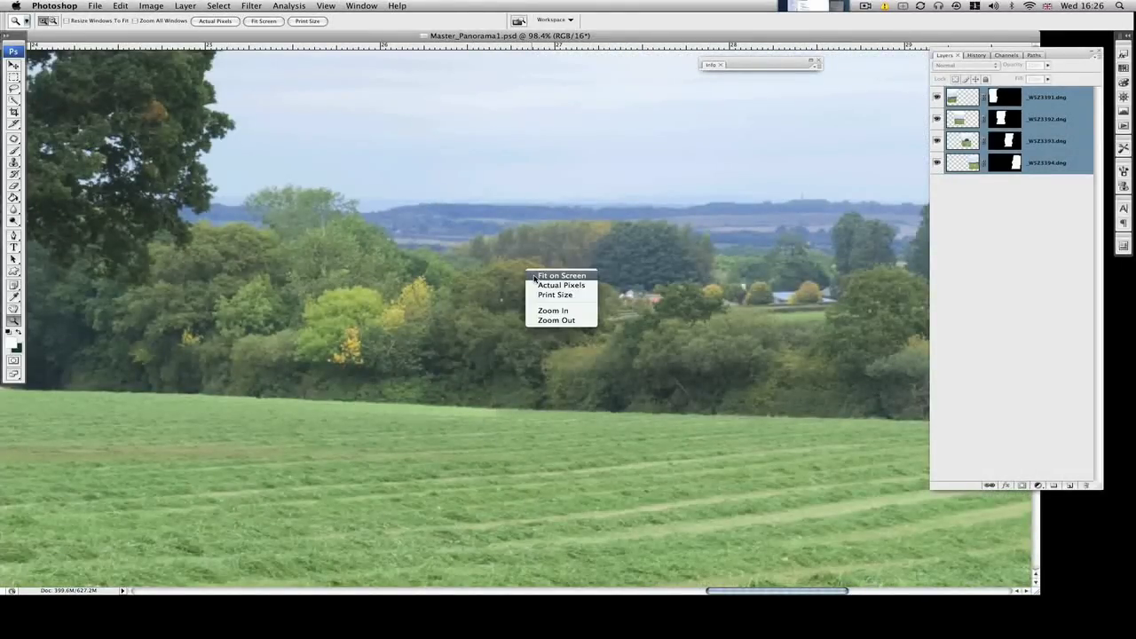
{"action": "left_click", "coordinate": [534, 277]}
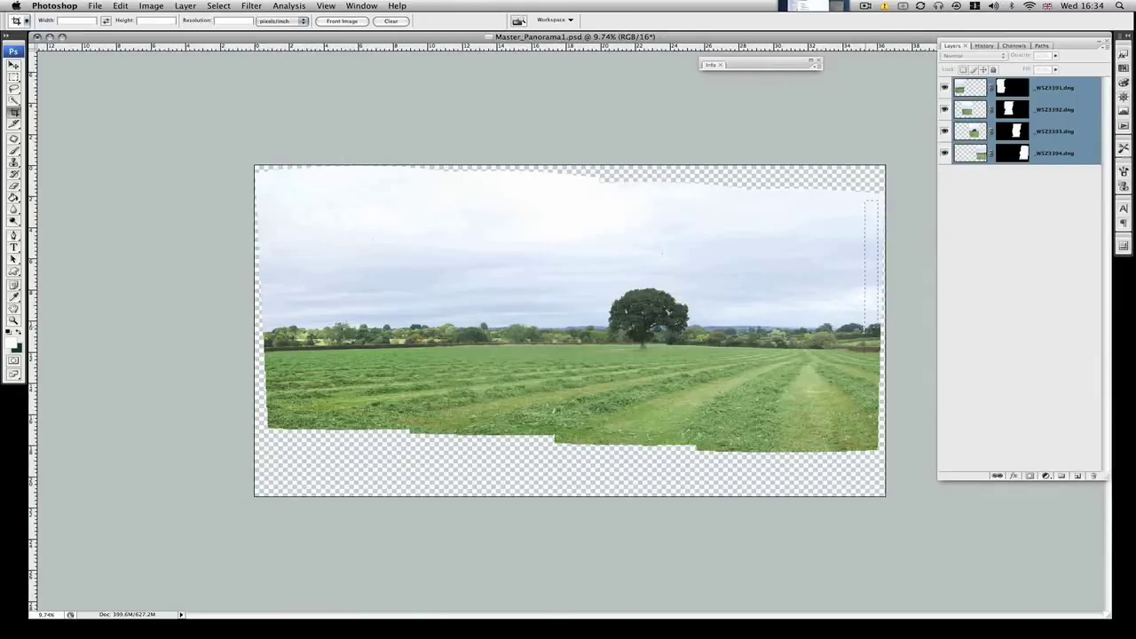
- Crop to a rectangle just inside the transparent edges, tightening the right and top sides
{"action": "left_click_drag", "start_coordinate": [866, 329], "coordinate": [270, 425]}
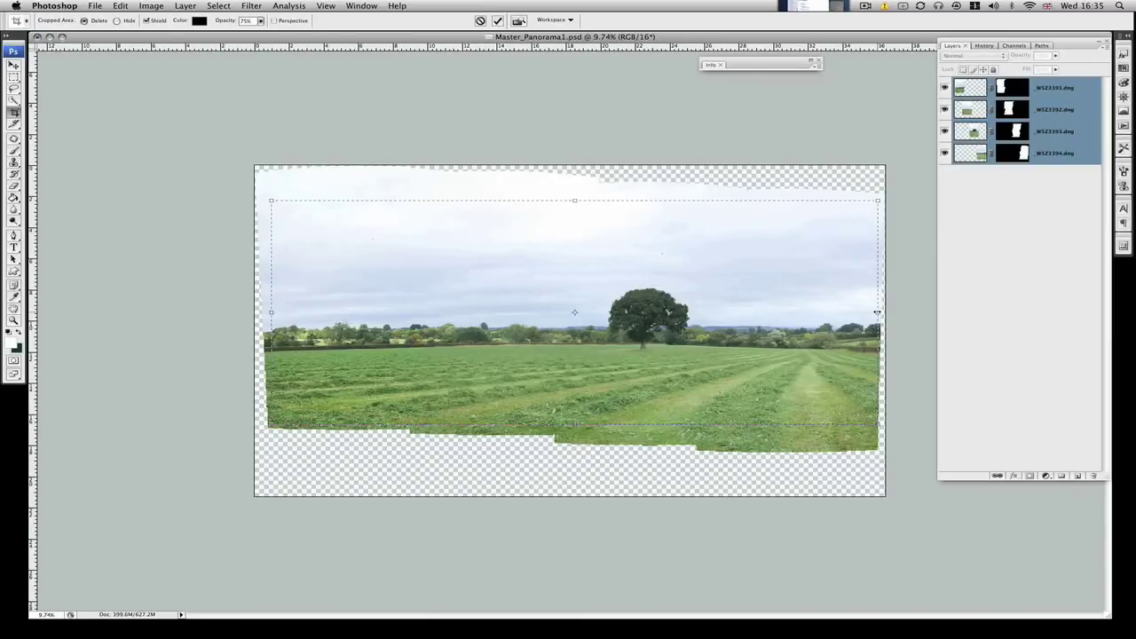
{"action": "left_click_drag", "start_coordinate": [878, 313], "coordinate": [874, 312]}
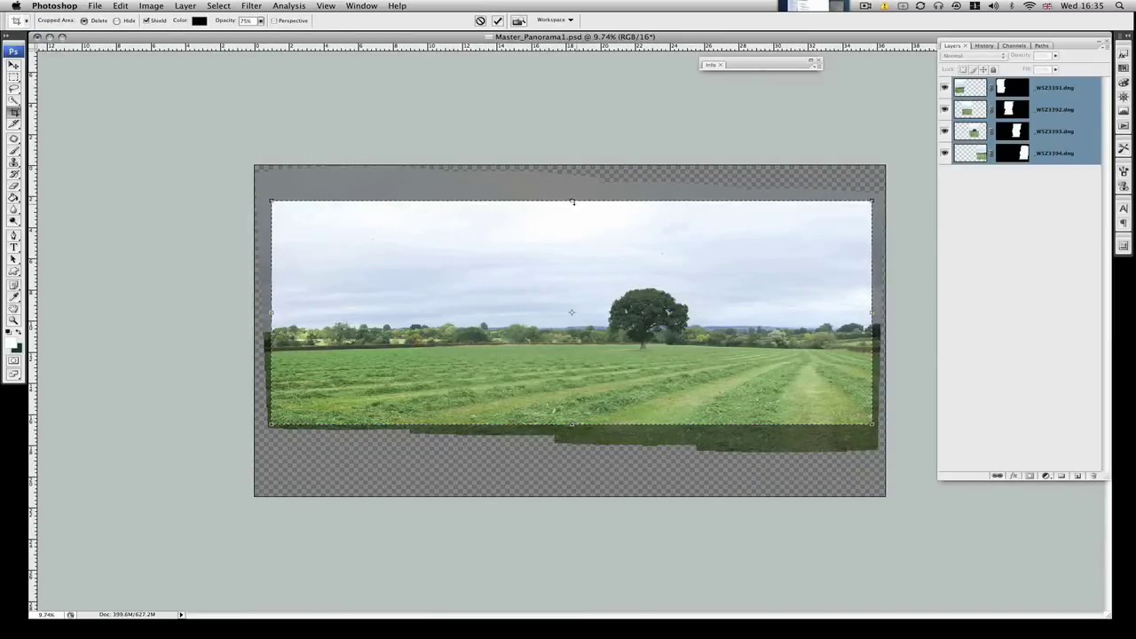
{"action": "left_click_drag", "start_coordinate": [571, 199], "coordinate": [571, 195]}
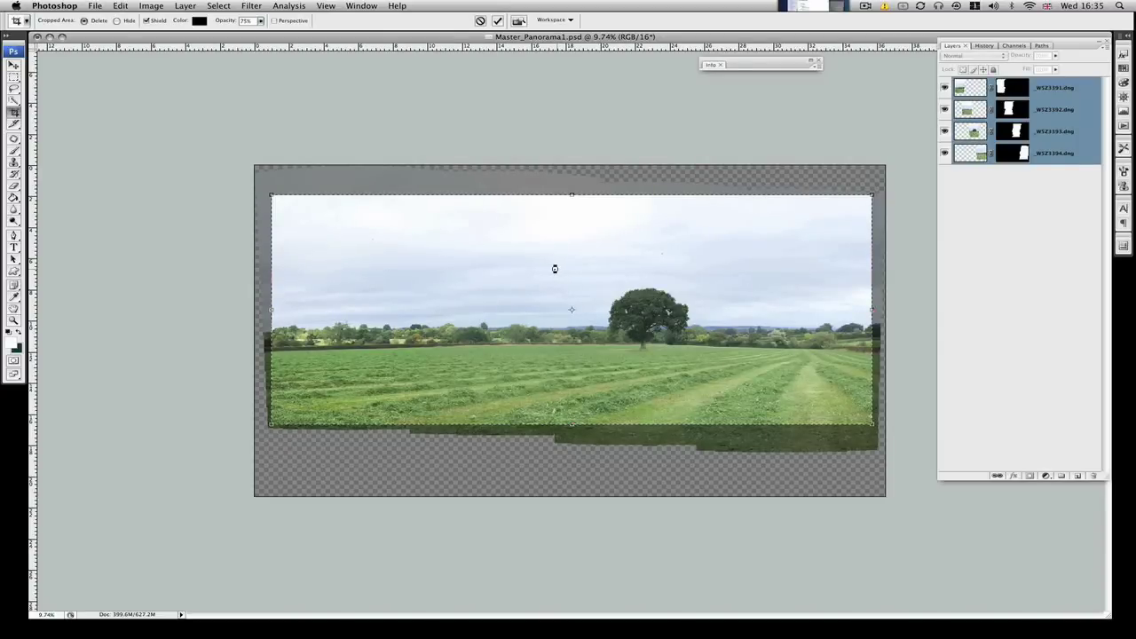
{"action": "key", "text": "Return"}
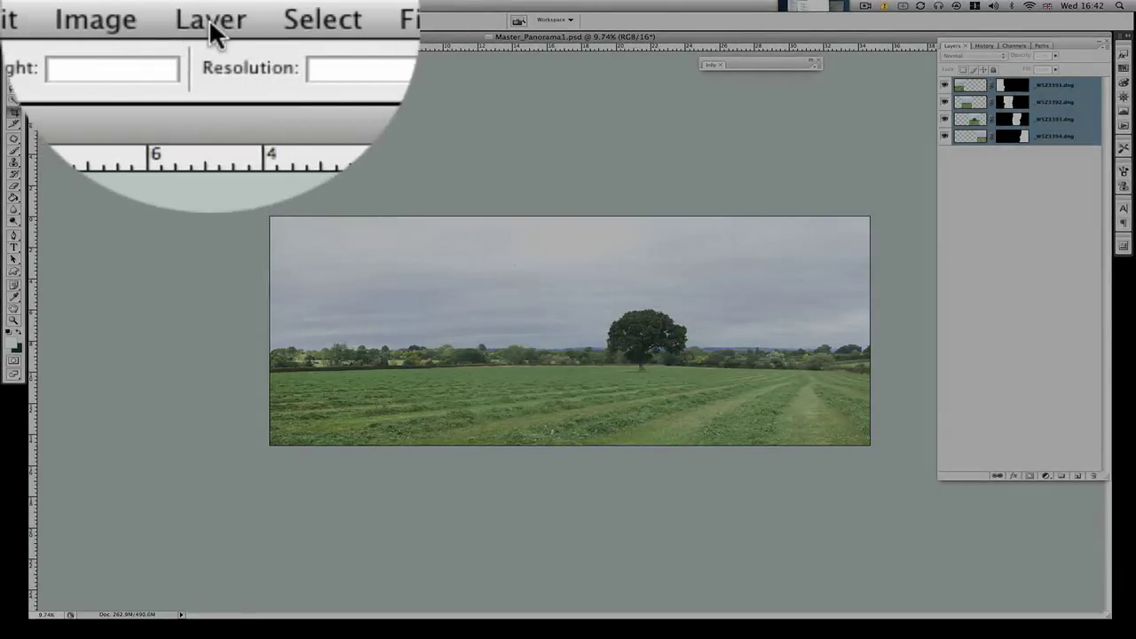
- Use Layer > Flatten Image to merge the four photo layers into one Background layer
{"action": "left_click", "coordinate": [184, 6]}
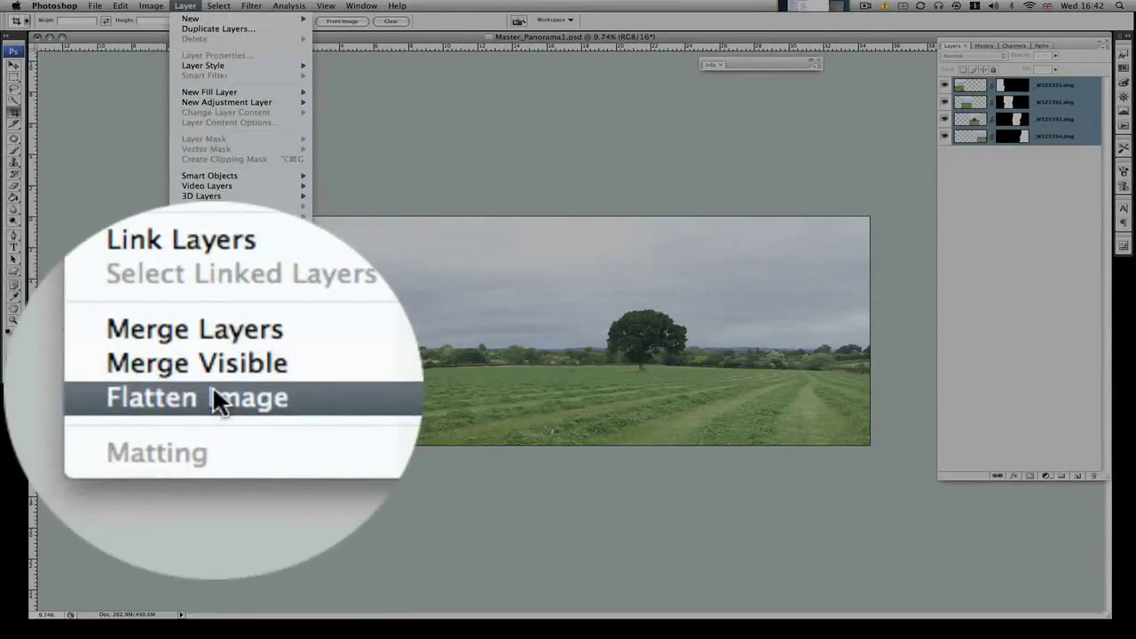
{"action": "left_click", "coordinate": [213, 386]}
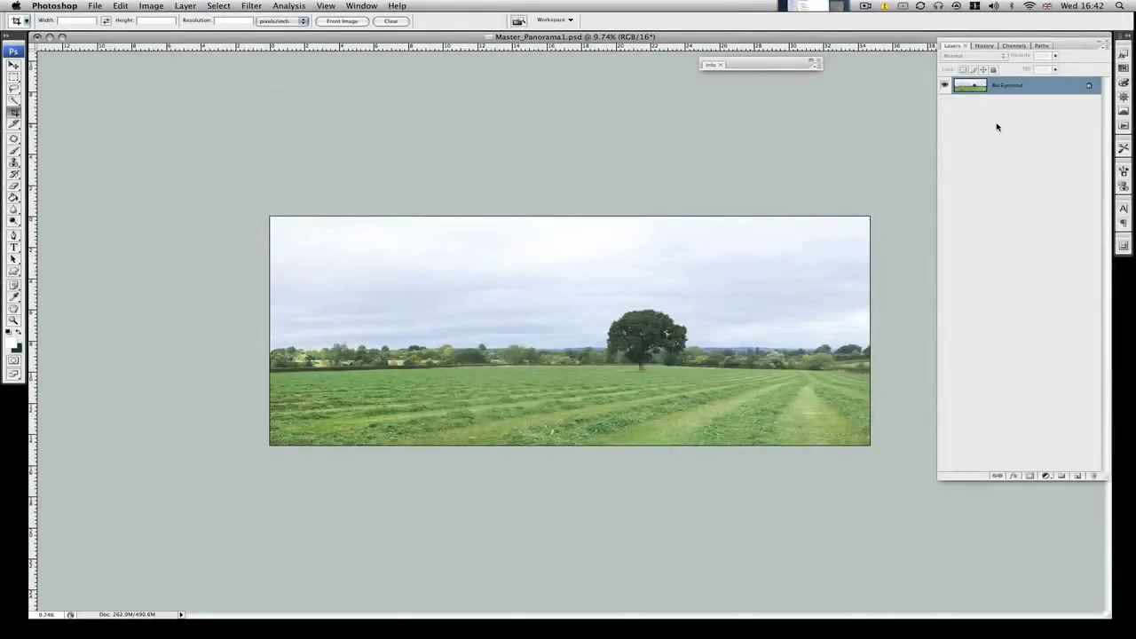